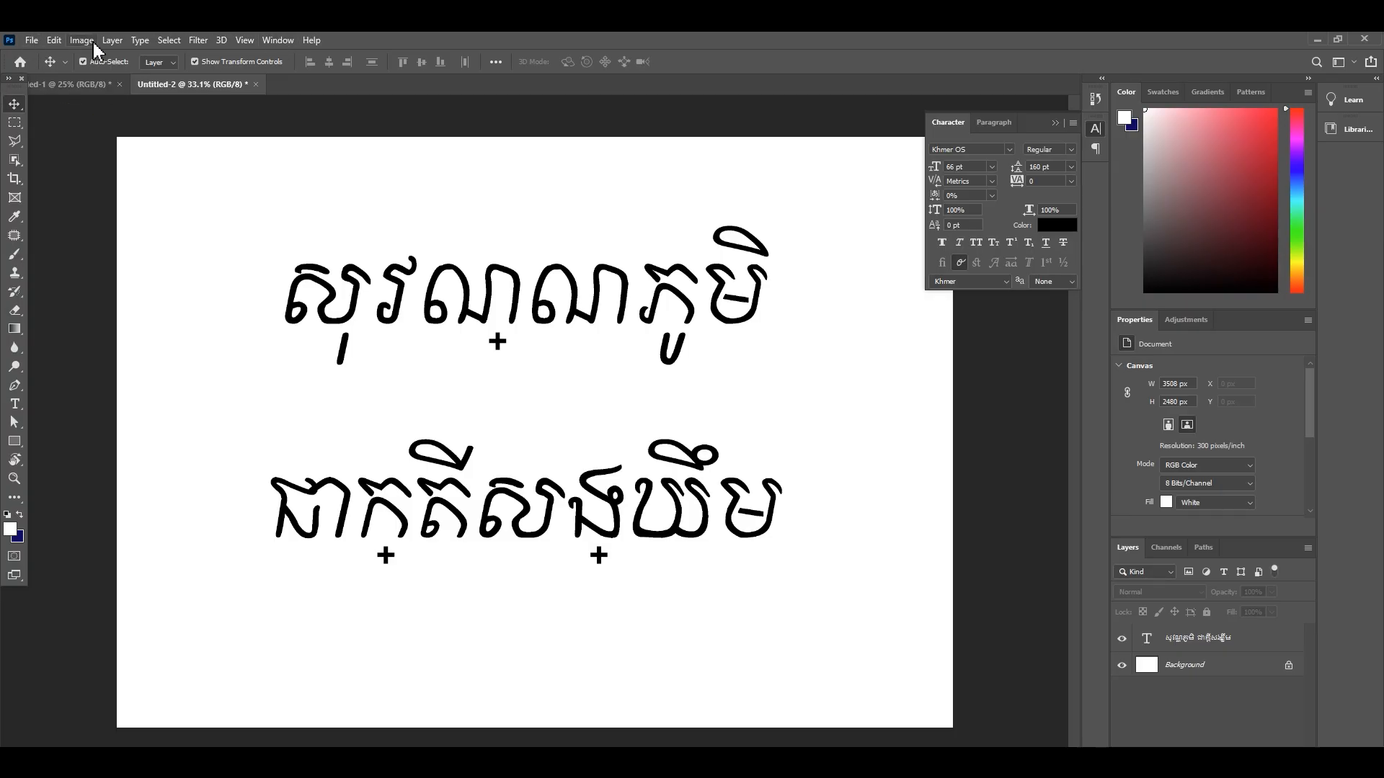
{"action": "left_click", "coordinate": [497, 191]}
{"action": "left_click", "coordinate": [818, 207]}
{"action": "left_click_drag", "start_coordinate": [818, 207], "coordinate": [627, 402]}
{"action": "left_click", "coordinate": [850, 403]}
{"action": "left_click_drag", "start_coordinate": [851, 406], "coordinate": [741, 560]}
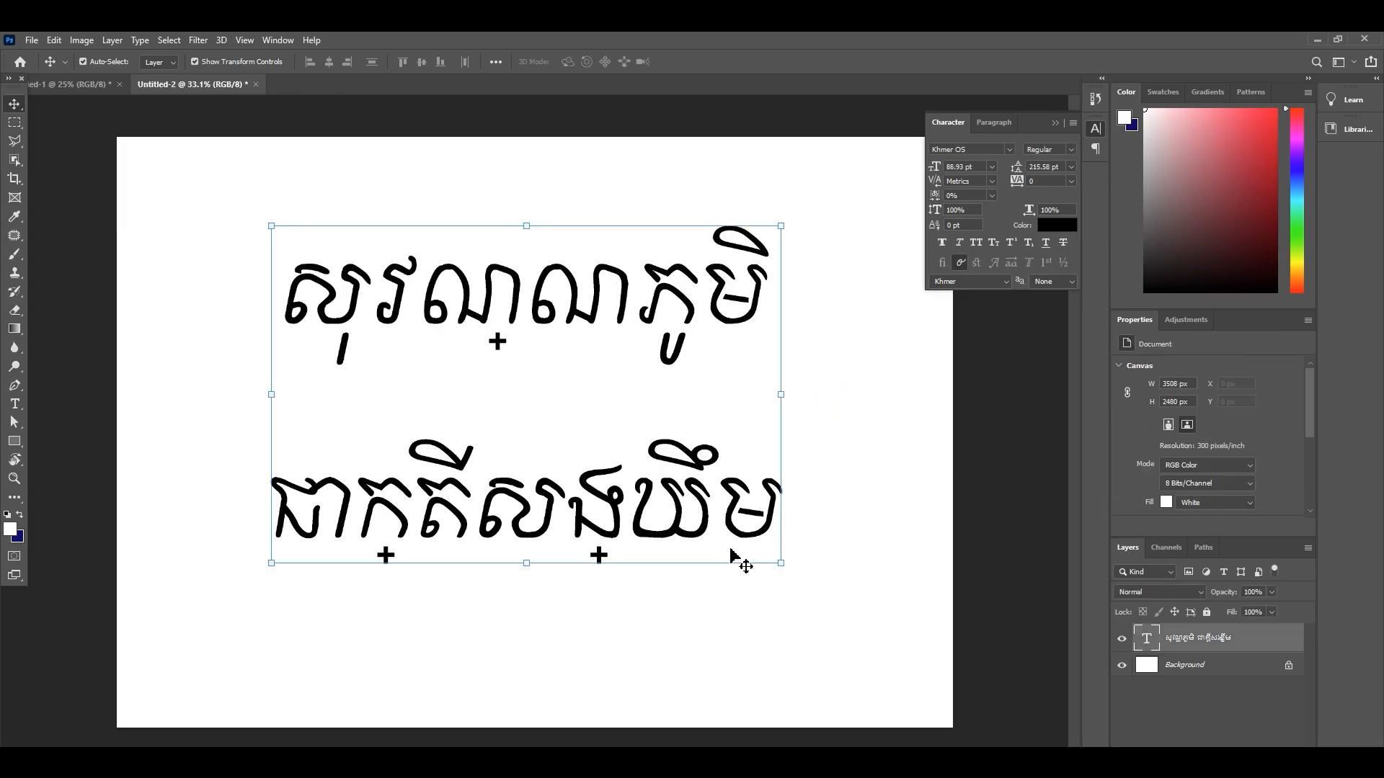
{"action": "left_click", "coordinate": [862, 511]}
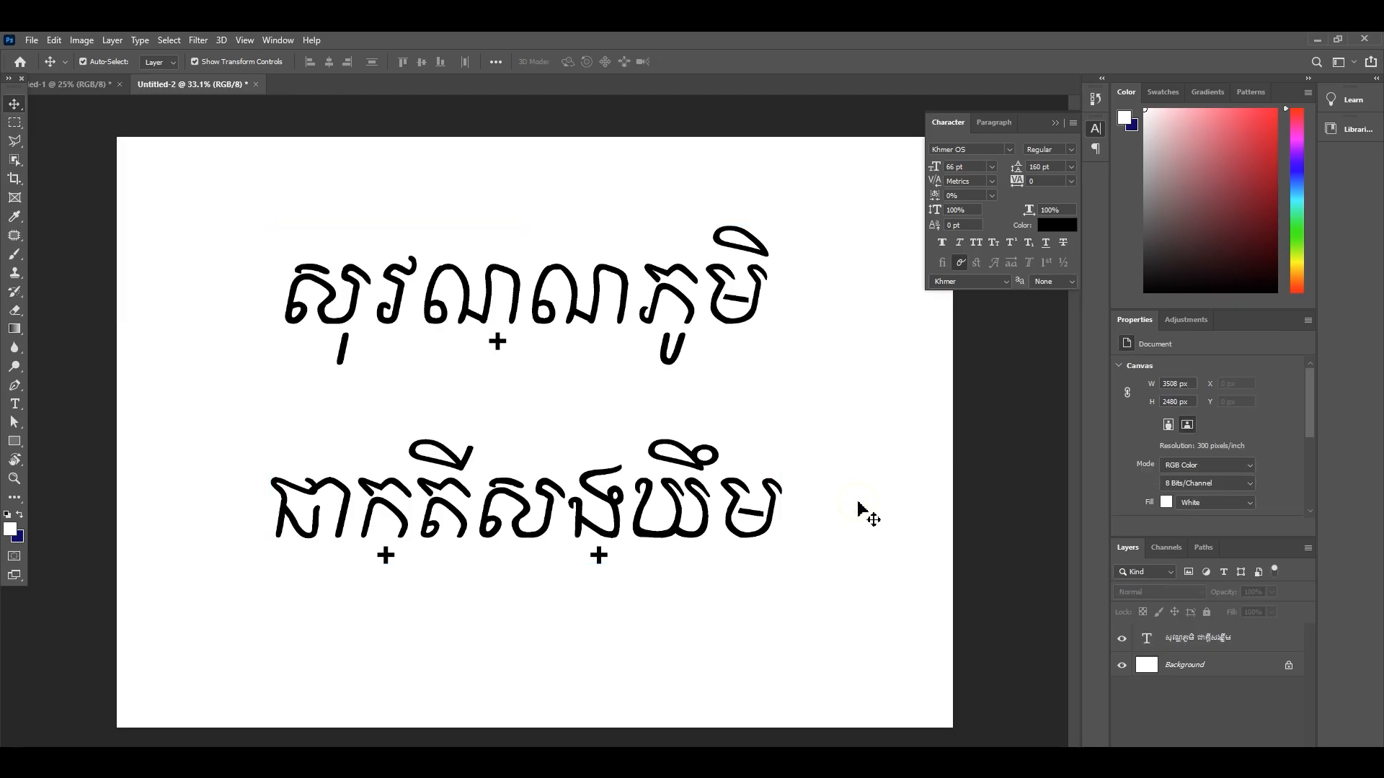
{"action": "left_click_drag", "start_coordinate": [865, 366], "coordinate": [777, 394]}
{"action": "left_click_drag", "start_coordinate": [828, 196], "coordinate": [573, 336]}
{"action": "left_click", "coordinate": [593, 209]}
{"action": "left_click_drag", "start_coordinate": [582, 191], "coordinate": [710, 501]}
{"action": "left_click", "coordinate": [858, 422]}
{"action": "left_click", "coordinate": [720, 290]}
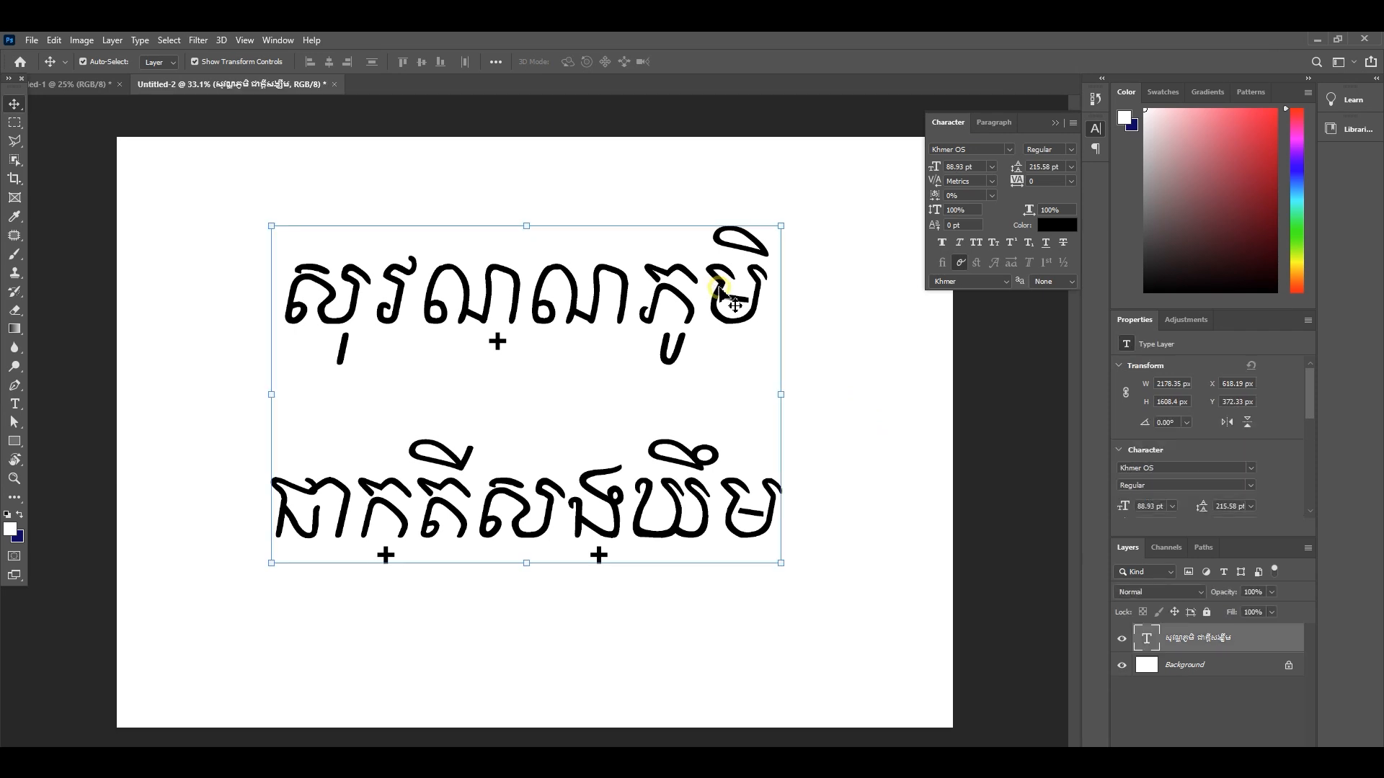
{"action": "left_click", "coordinate": [442, 188]}
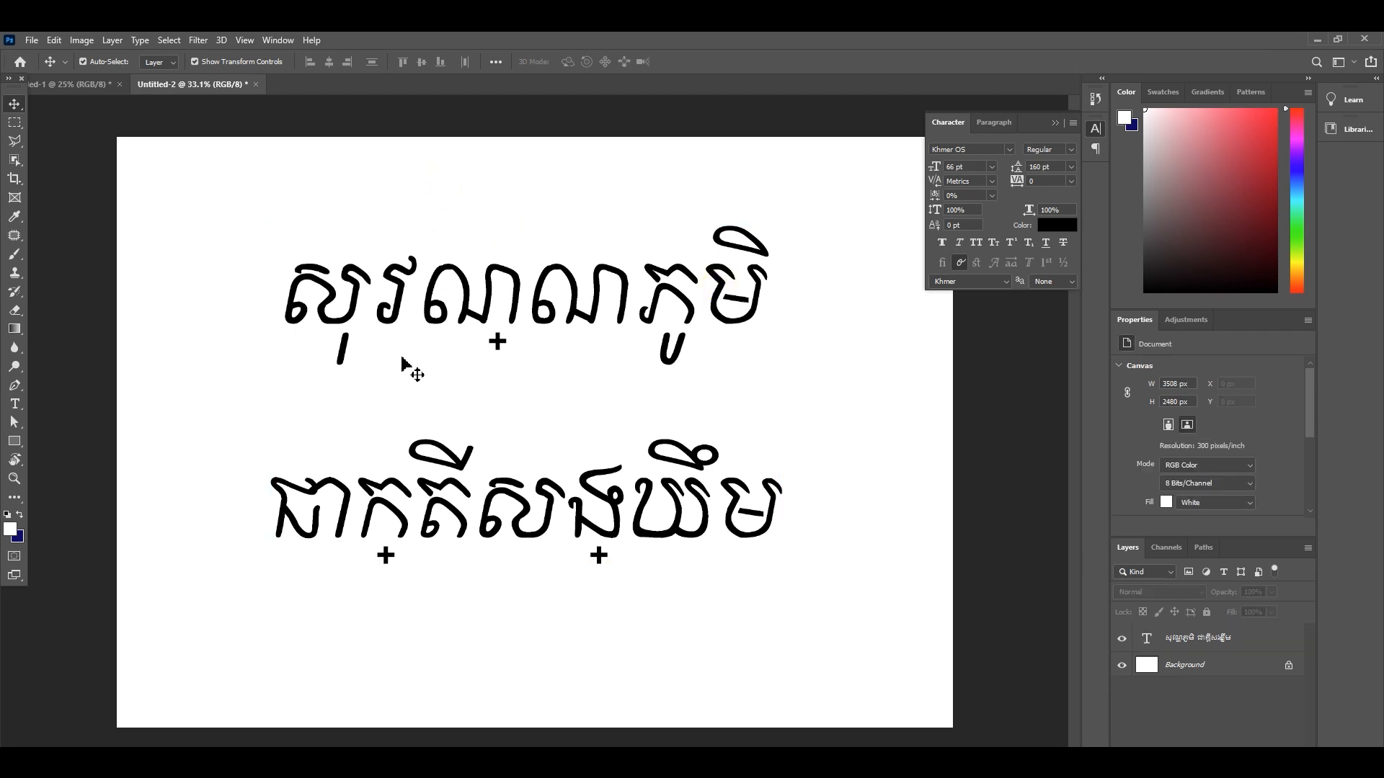
Change the font of the Khmer text layer to Kh Battambang
{"action": "left_click", "coordinate": [461, 310]}
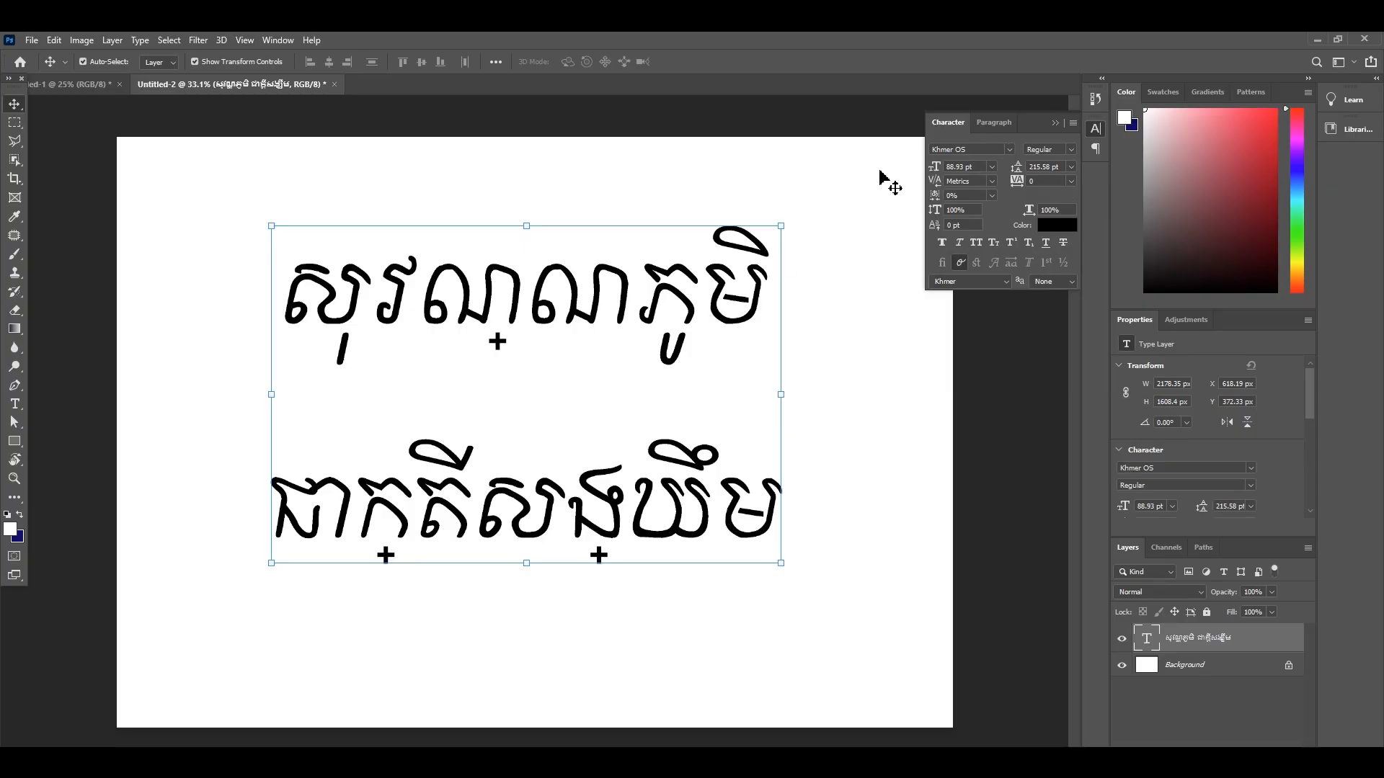
{"action": "left_click", "coordinate": [1009, 150]}
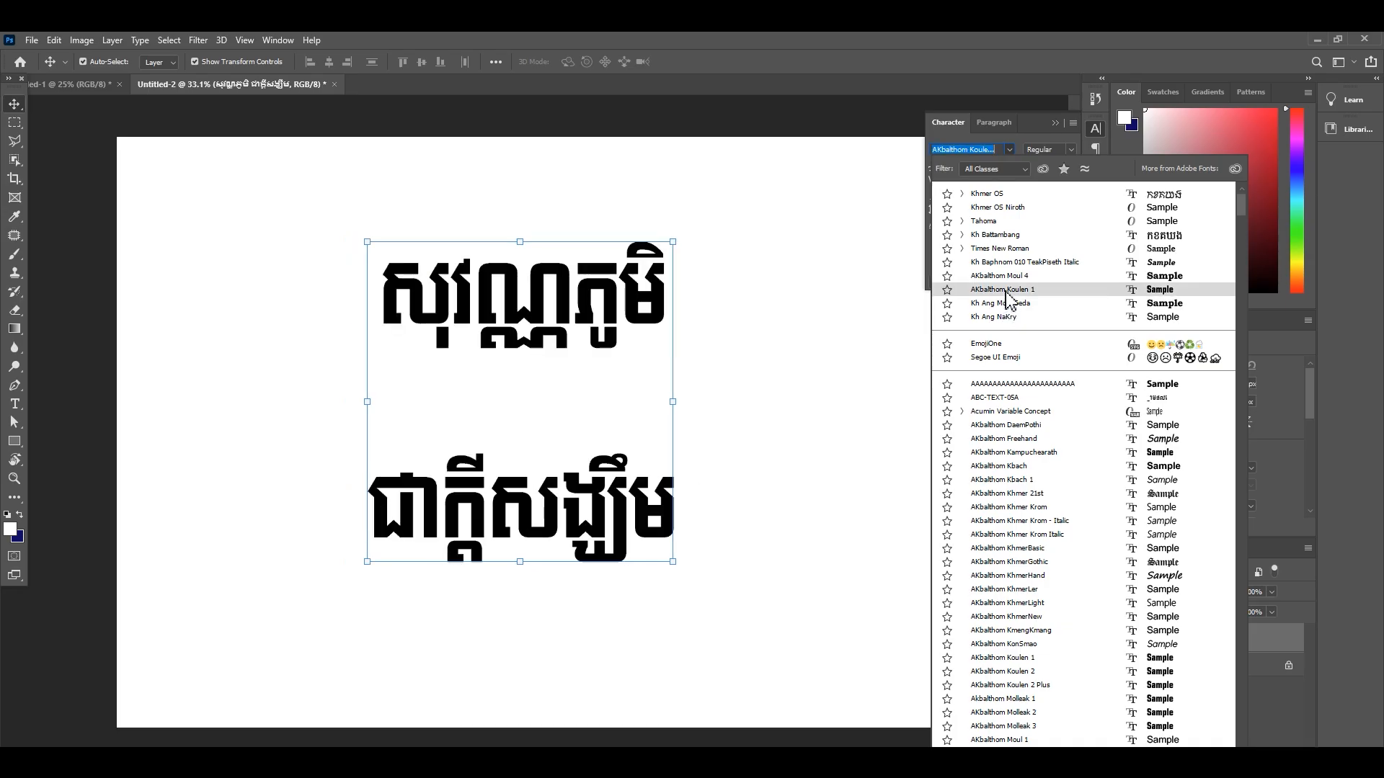
{"action": "left_click", "coordinate": [994, 236]}
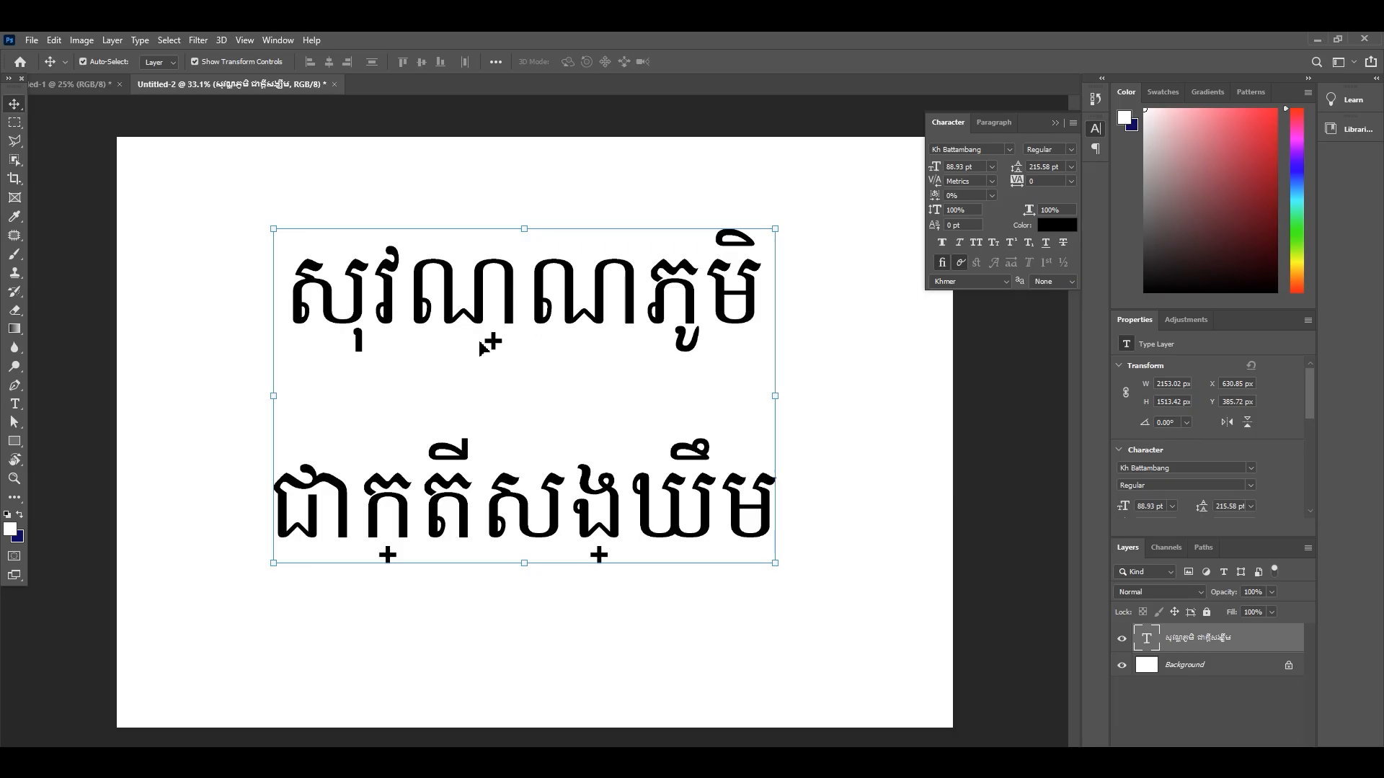
{"action": "left_click", "coordinate": [488, 166]}
{"action": "left_click", "coordinate": [459, 263]}
{"action": "left_click", "coordinate": [178, 224]}
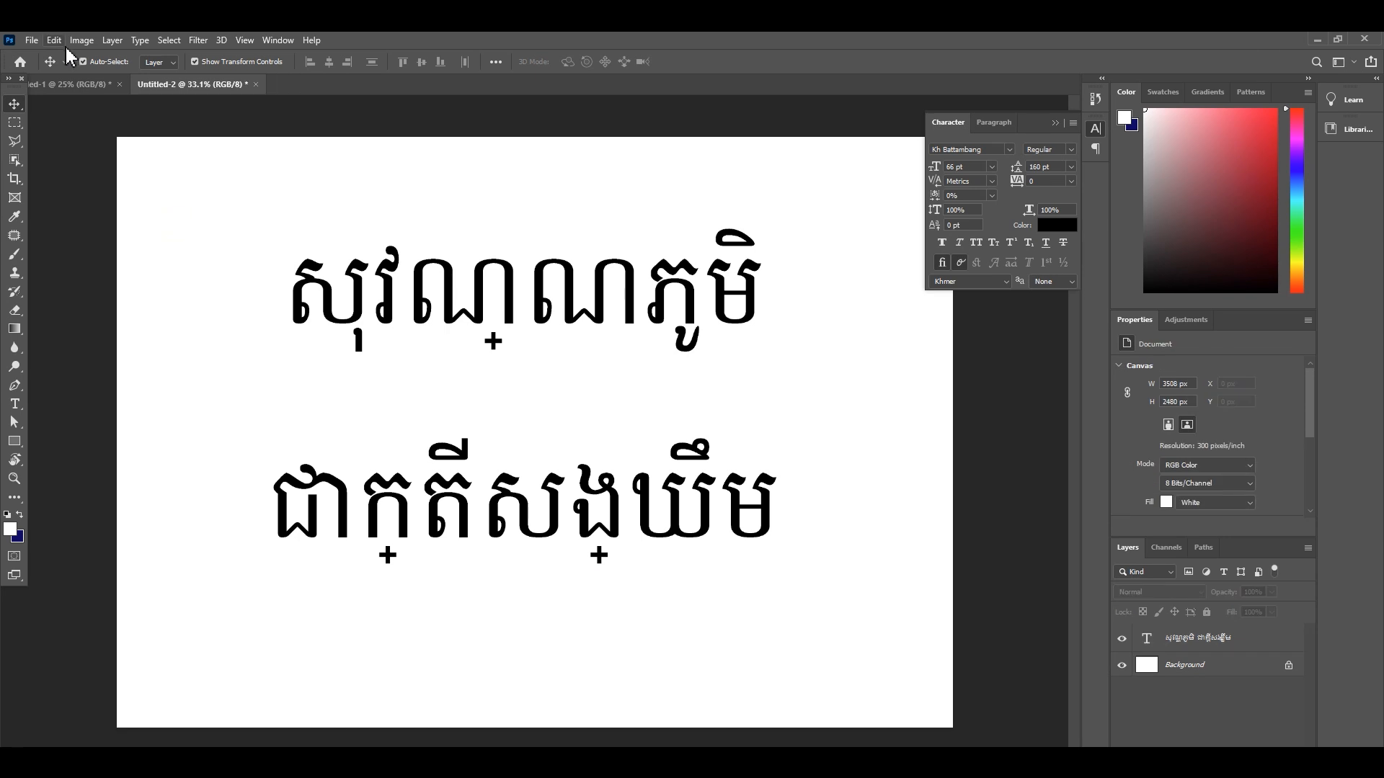
{"action": "left_click", "coordinate": [386, 244]}
{"action": "left_click", "coordinate": [263, 208]}
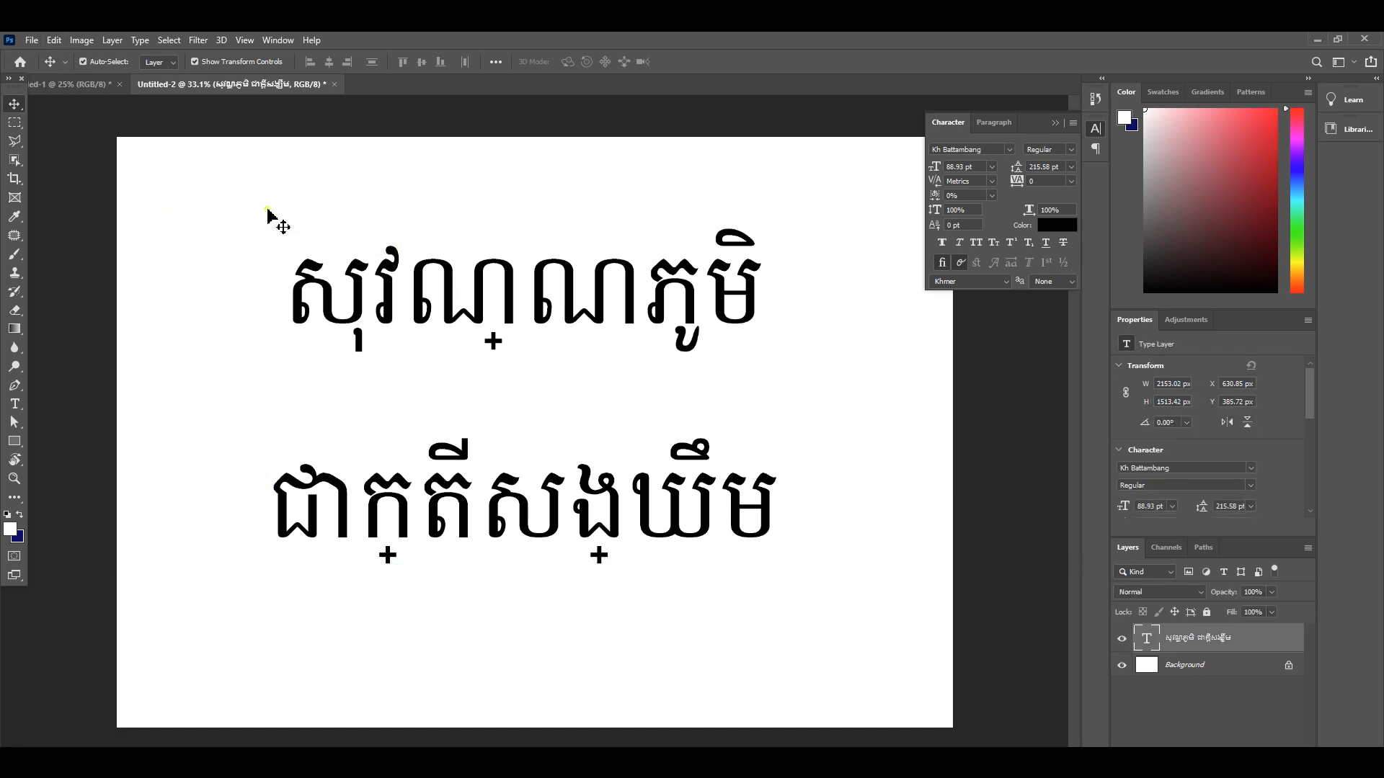
Set the default text engine in the Type preferences to World-Ready Layout
{"action": "left_click", "coordinate": [55, 41]}
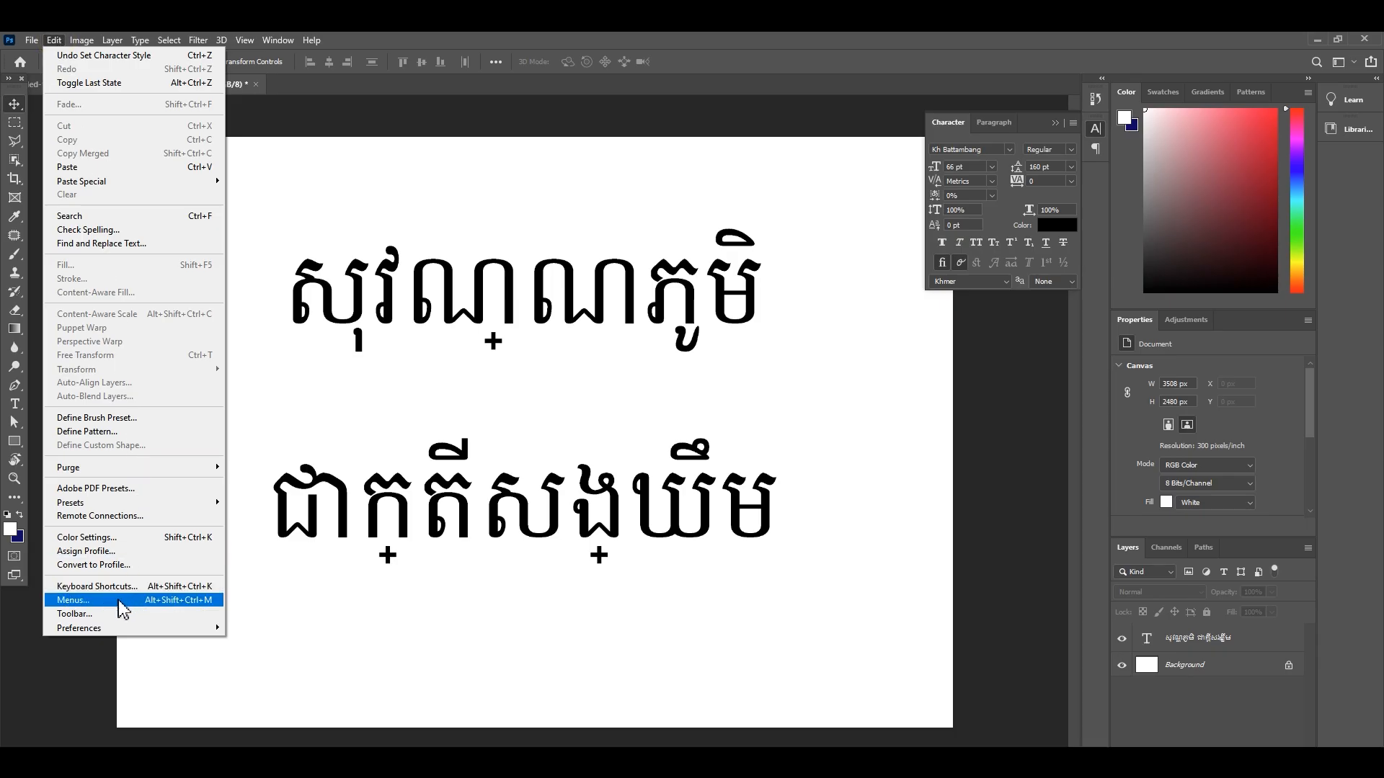
{"action": "mouse_move", "coordinate": [111, 628]}
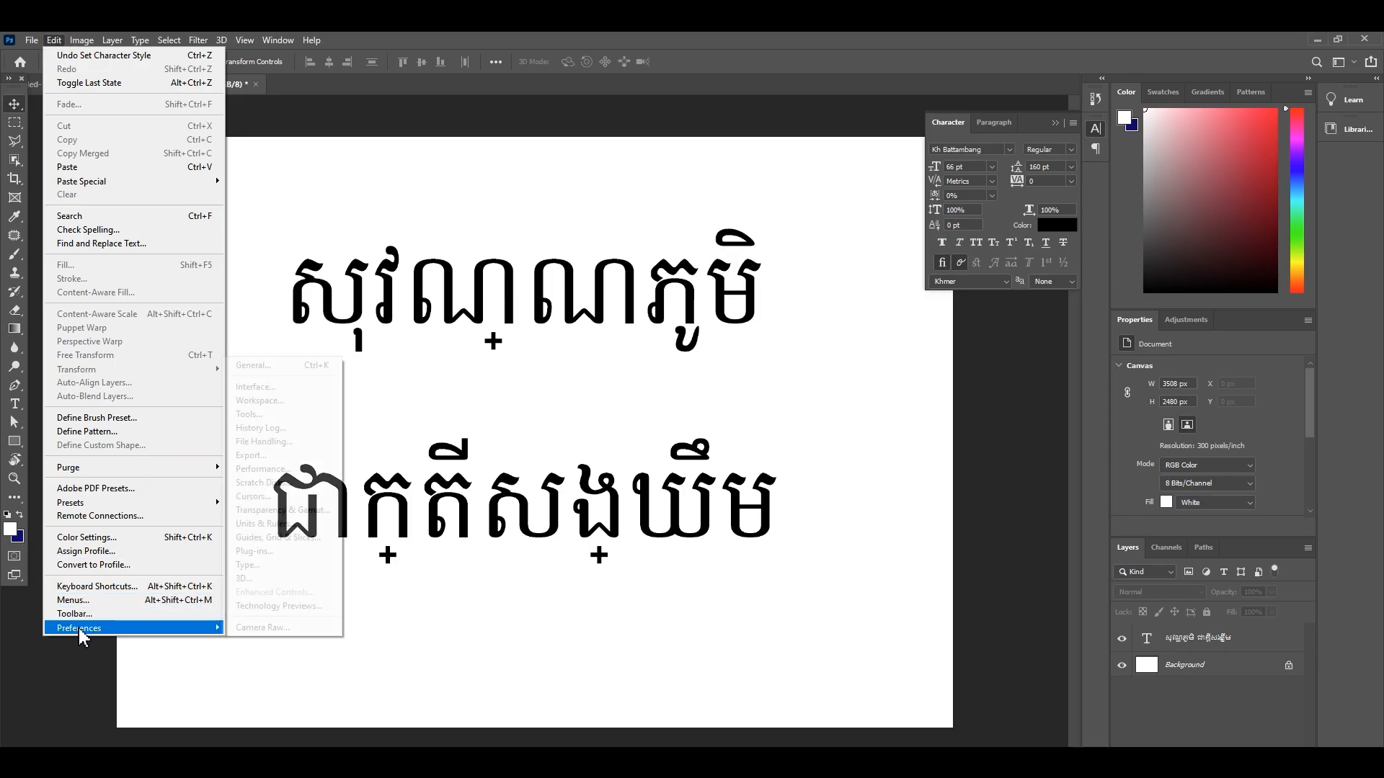
{"action": "left_click", "coordinate": [245, 565]}
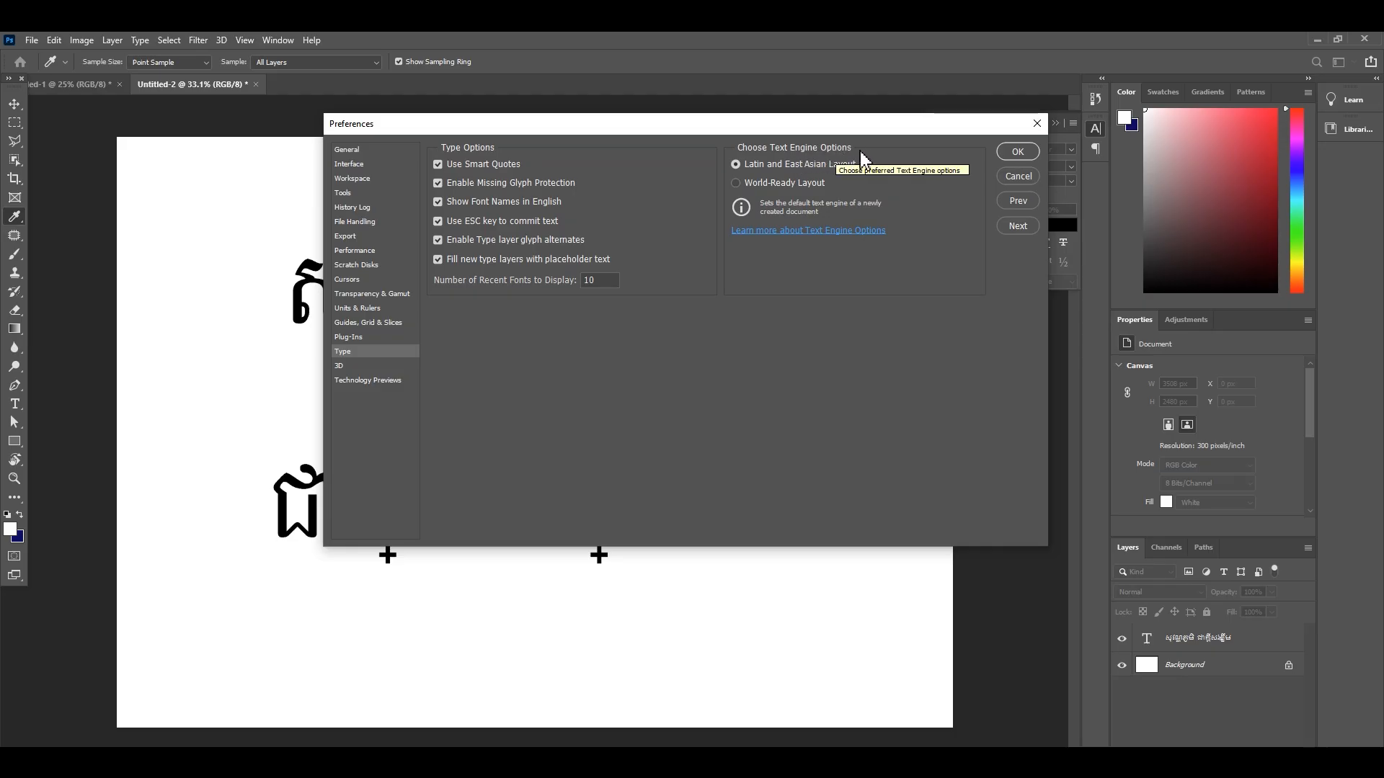
{"action": "left_click", "coordinate": [736, 183]}
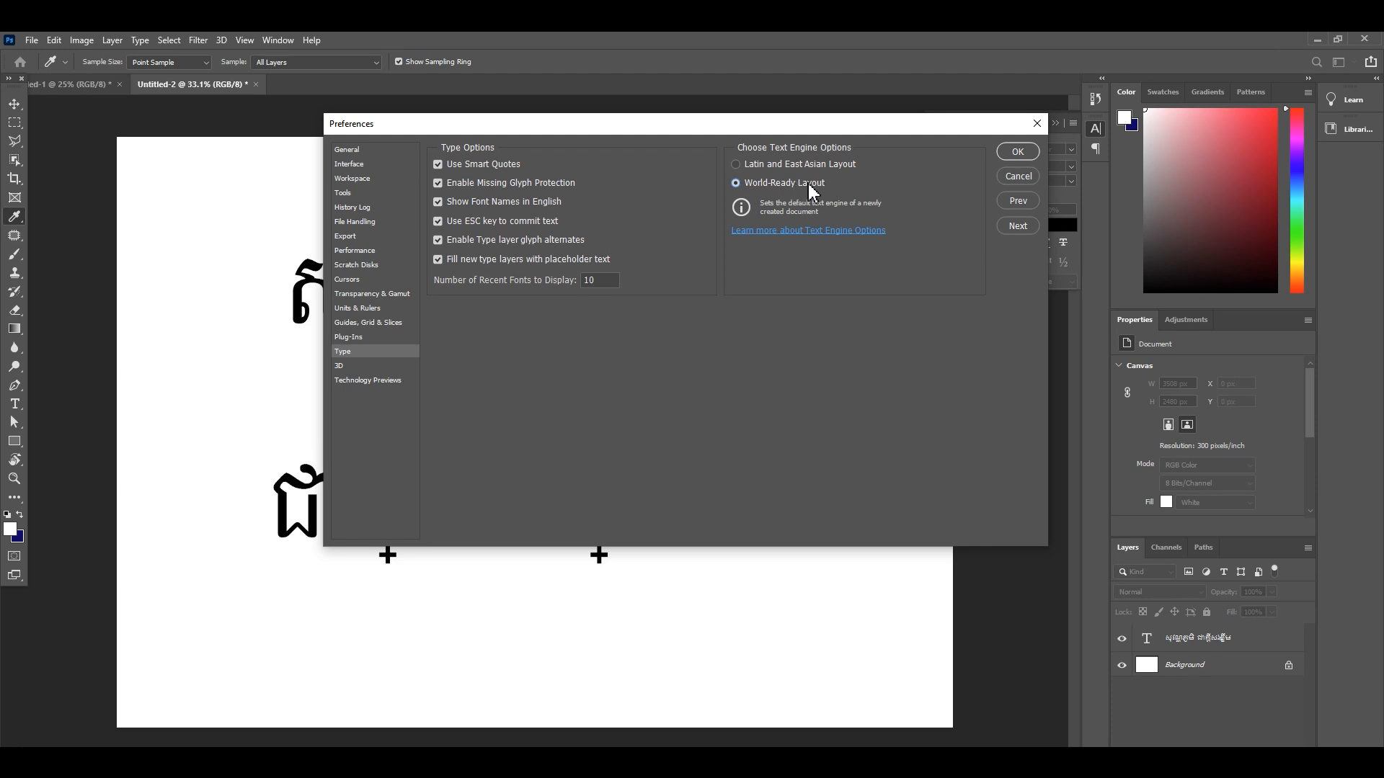
{"action": "left_click", "coordinate": [1019, 158]}
{"action": "key", "text": "v"}
{"action": "left_click", "coordinate": [633, 387]}
{"action": "left_click", "coordinate": [393, 297]}
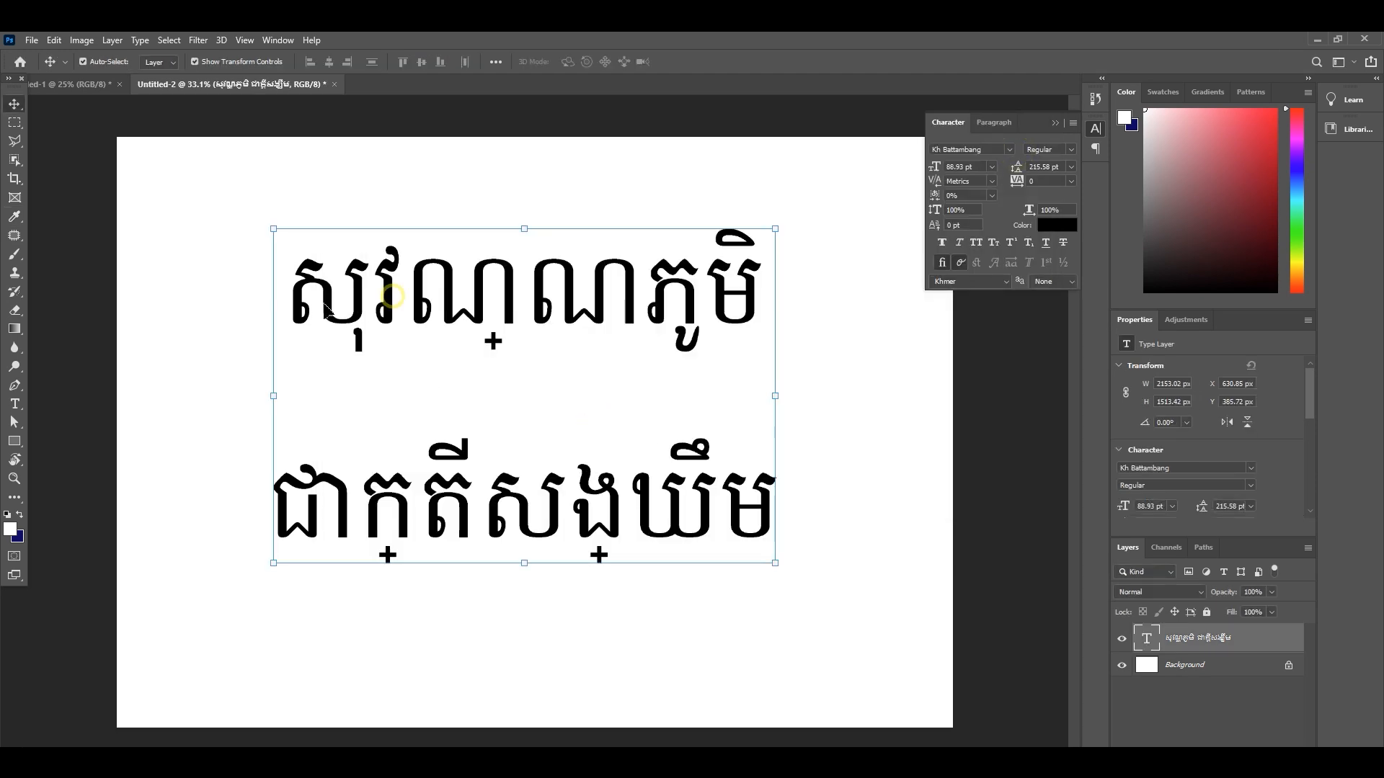
{"action": "left_click_drag", "start_coordinate": [229, 188], "coordinate": [877, 606]}
{"action": "left_click", "coordinate": [862, 588]}
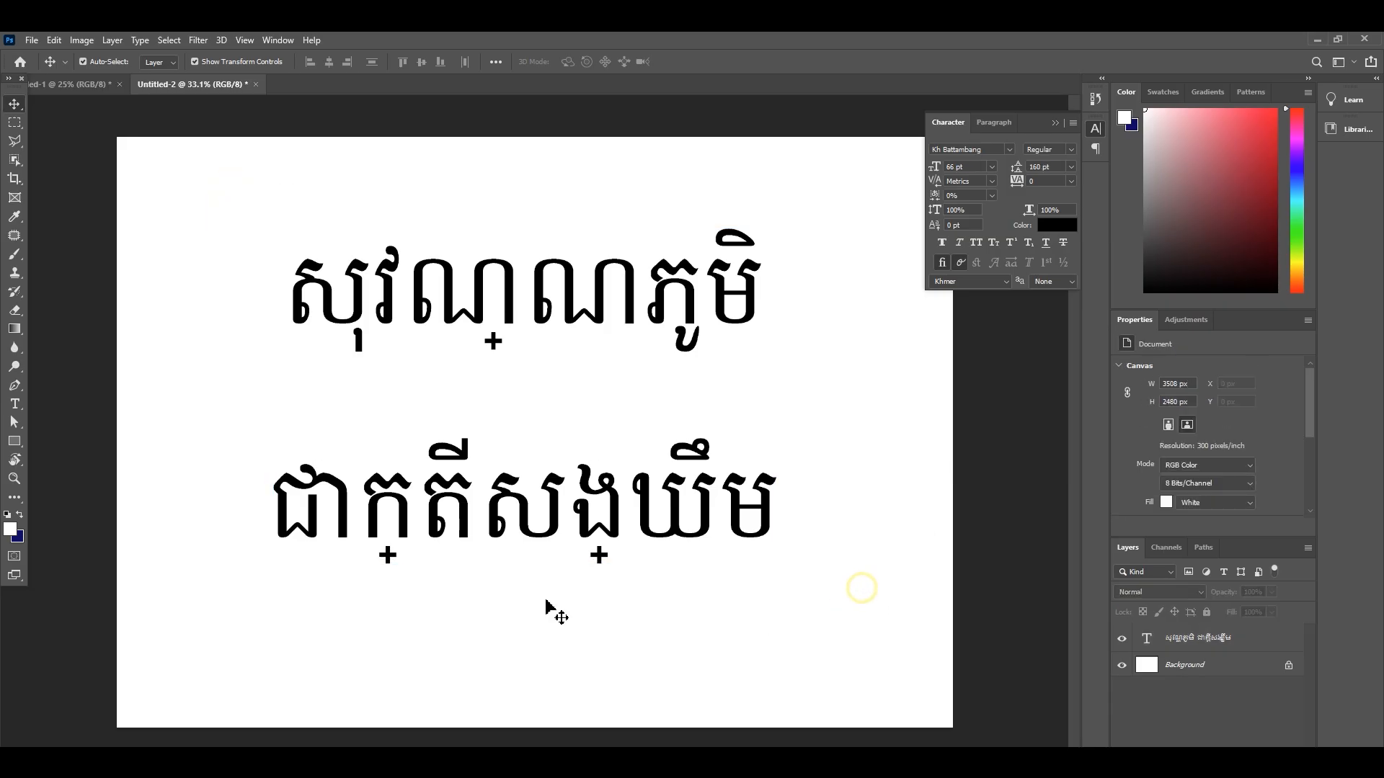
{"action": "left_click_drag", "start_coordinate": [249, 229], "coordinate": [885, 607]}
Select the Khmer text layer and display its character formatting settings
{"action": "left_click", "coordinate": [644, 317]}
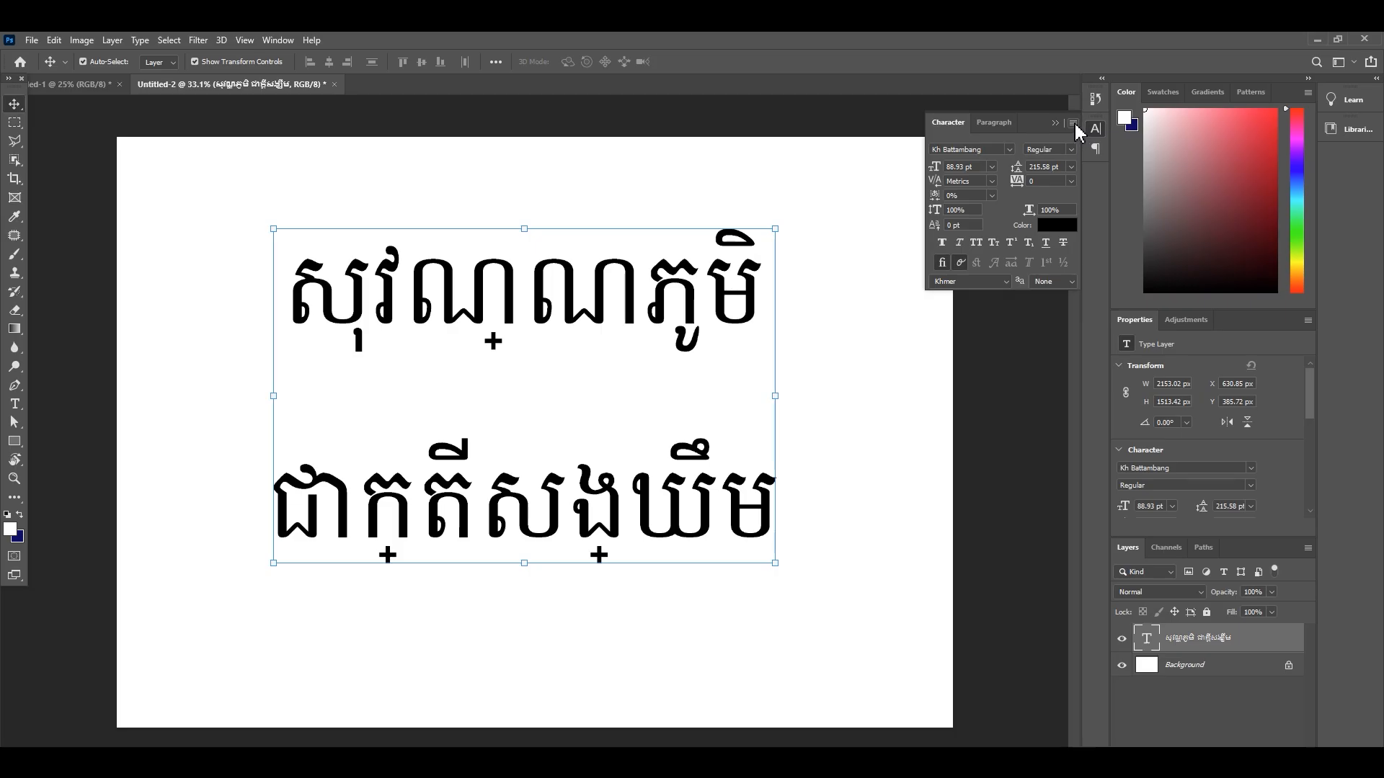
{"action": "left_click", "coordinate": [992, 121]}
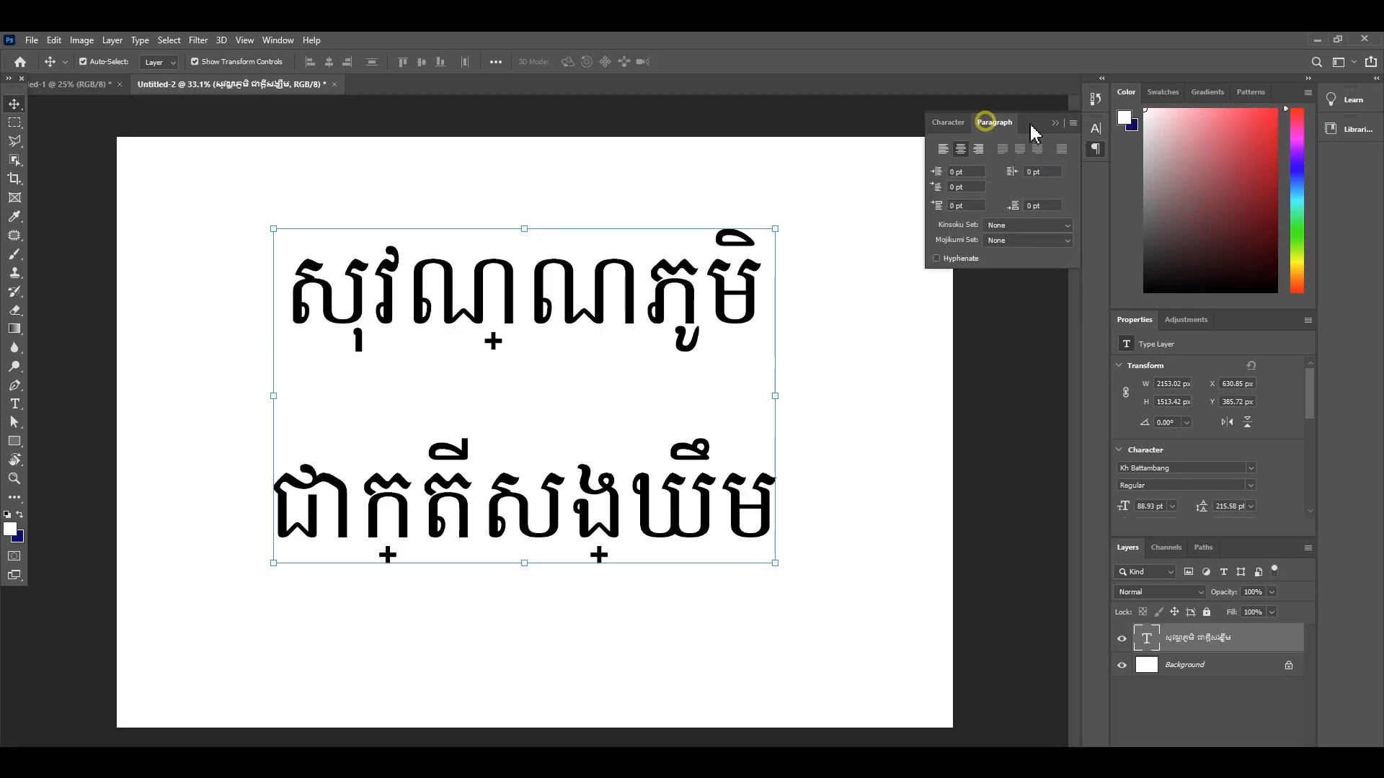
{"action": "left_click", "coordinate": [1097, 130]}
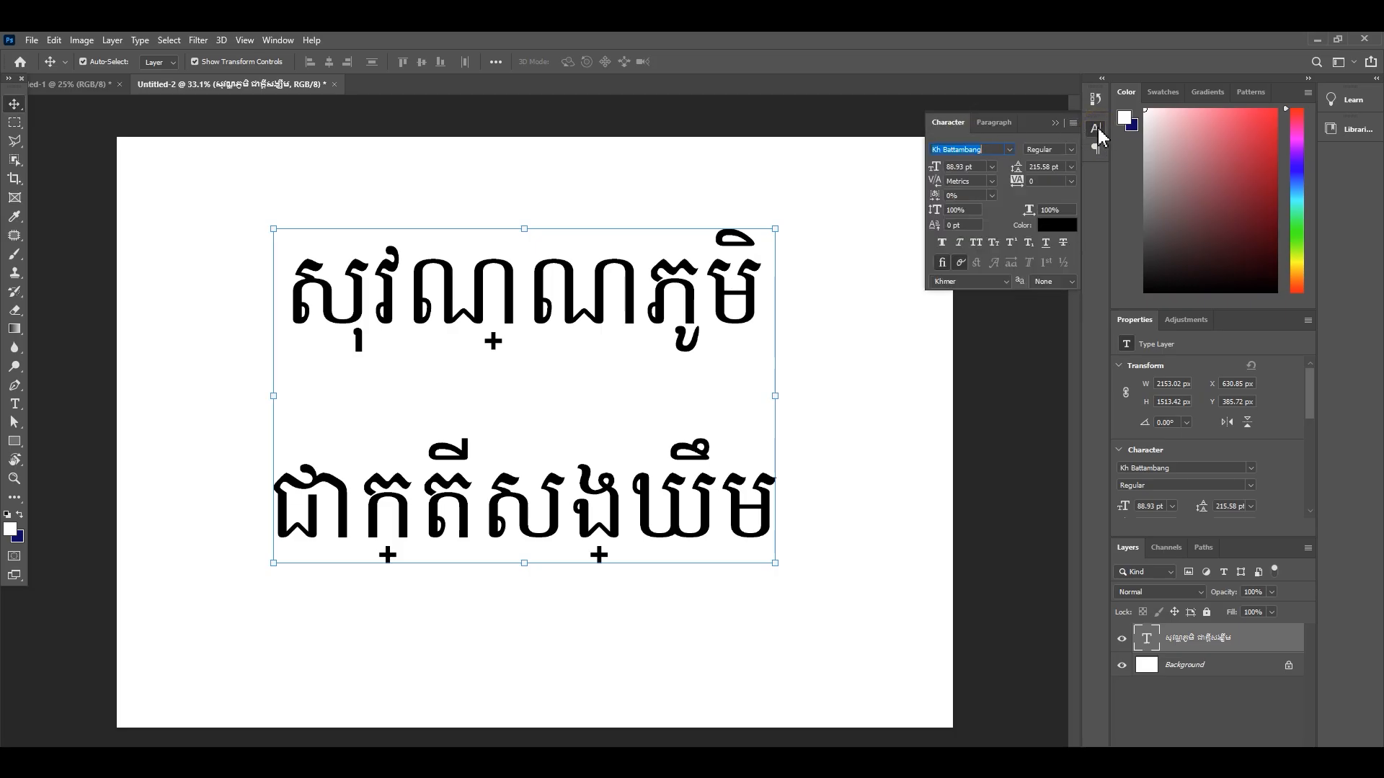
{"action": "left_click", "coordinate": [346, 118]}
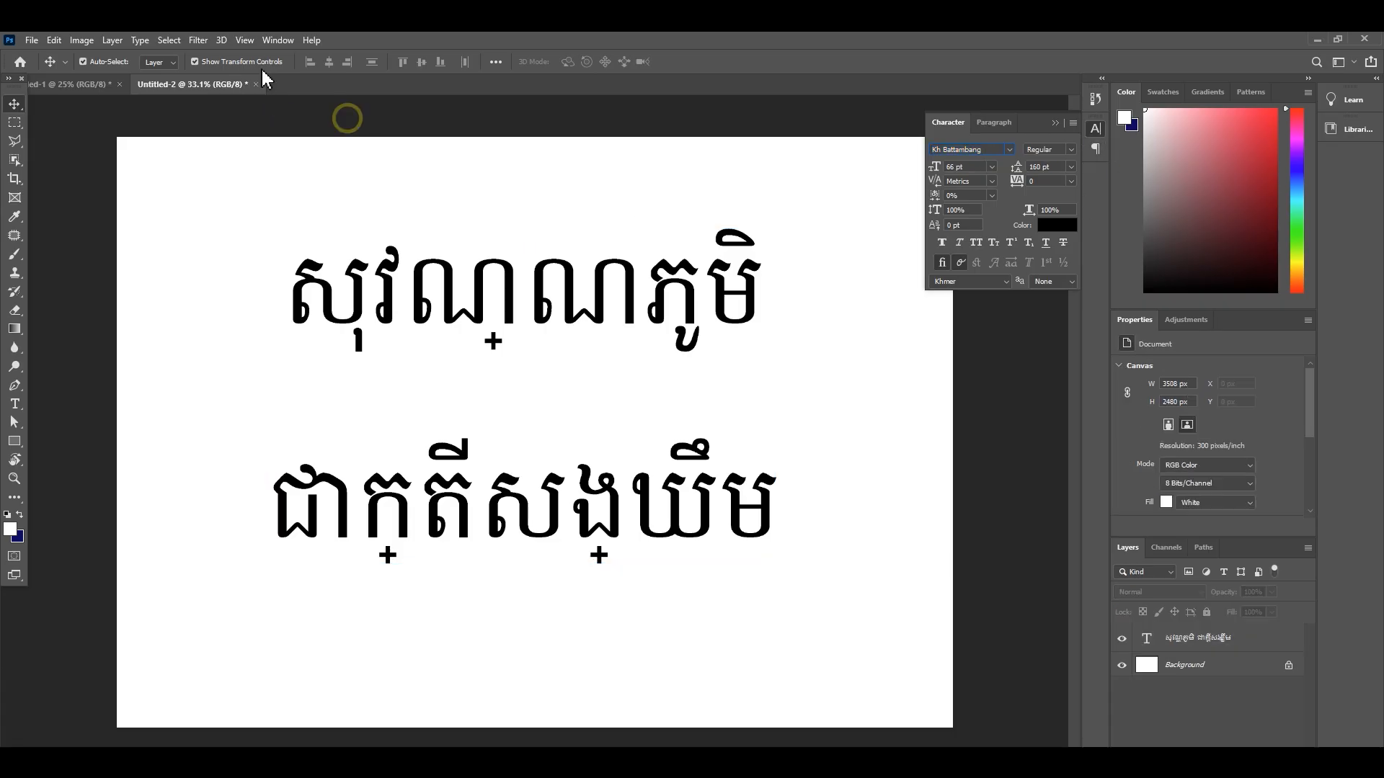
{"action": "left_click", "coordinate": [278, 41]}
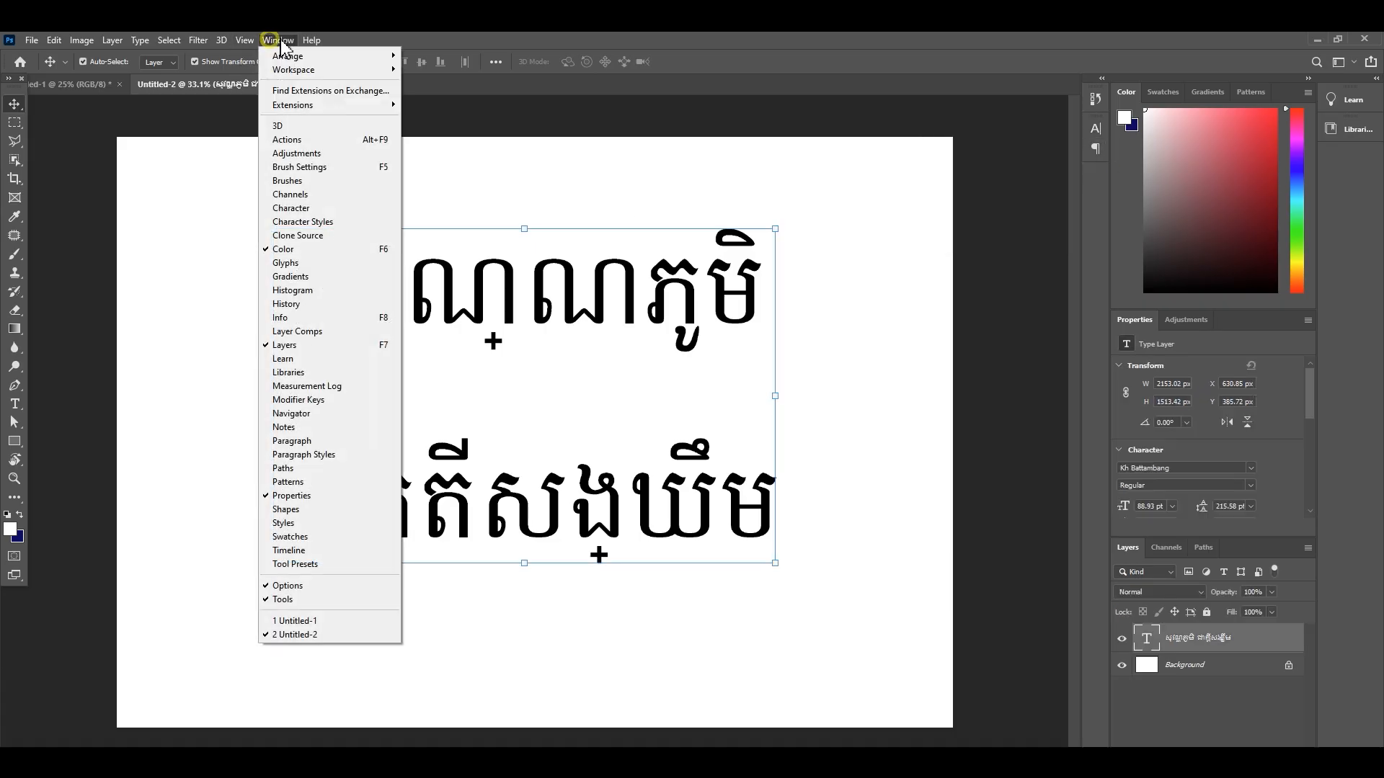
{"action": "left_click", "coordinate": [309, 209]}
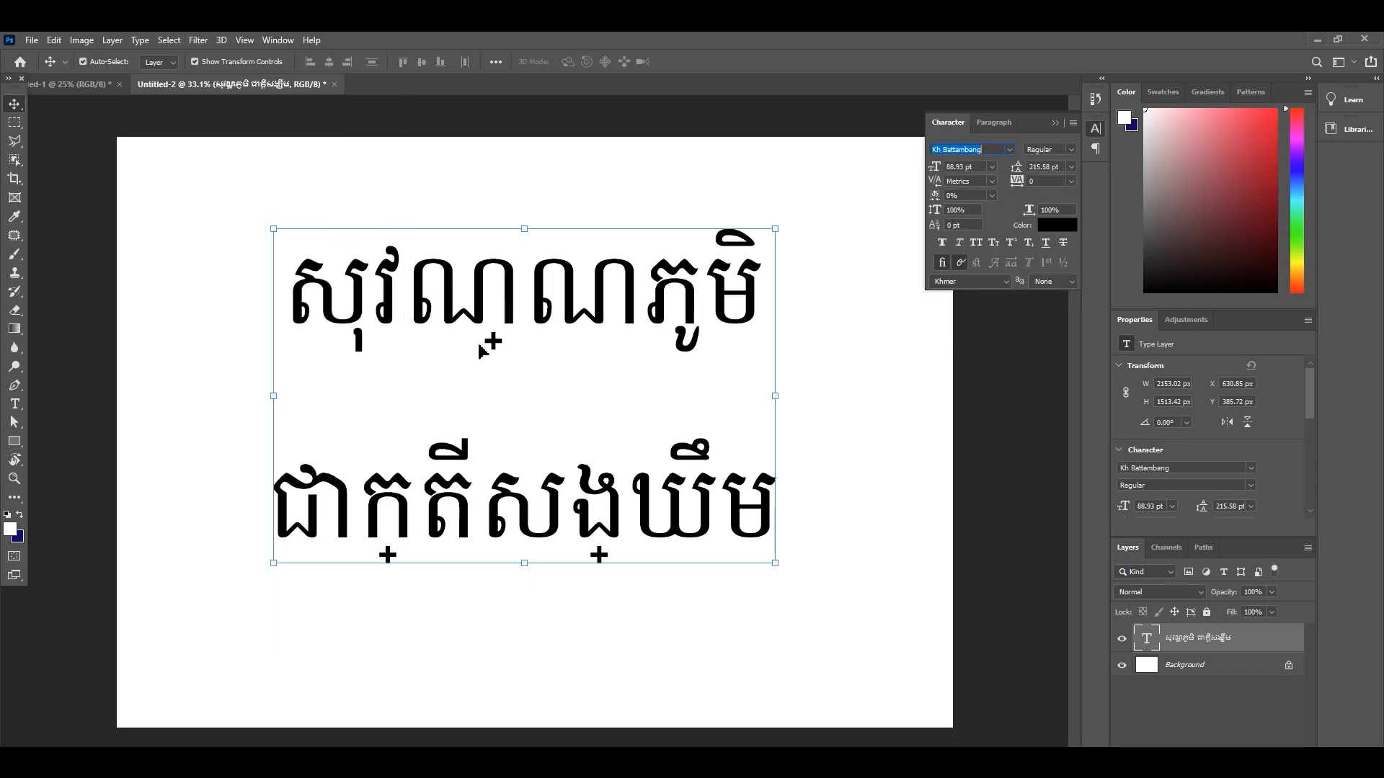
Put the Khmer text layer into editing and select the text in both lines
{"action": "double_click", "coordinate": [483, 295]}
{"action": "left_click", "coordinate": [482, 295]}
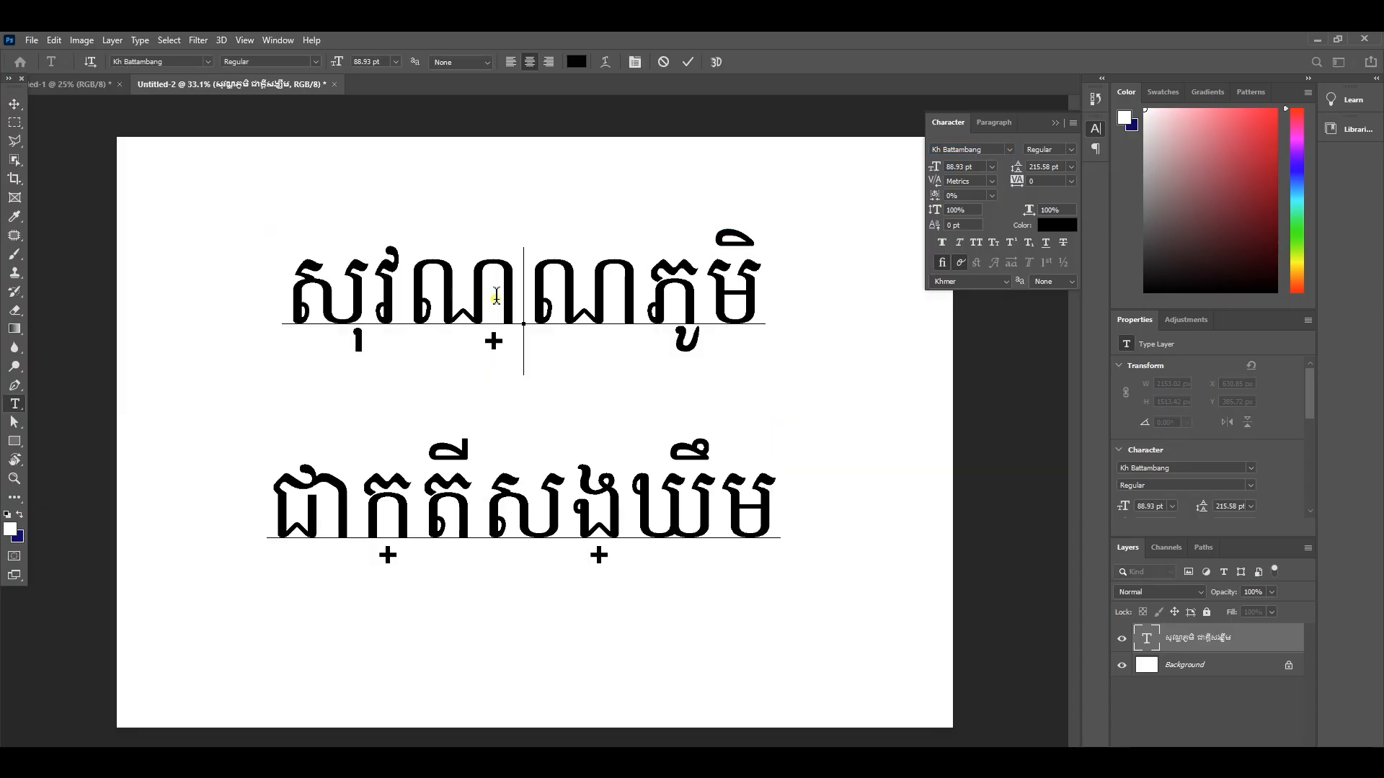
{"action": "left_click", "coordinate": [299, 285]}
{"action": "left_click_drag", "start_coordinate": [294, 278], "coordinate": [905, 603]}
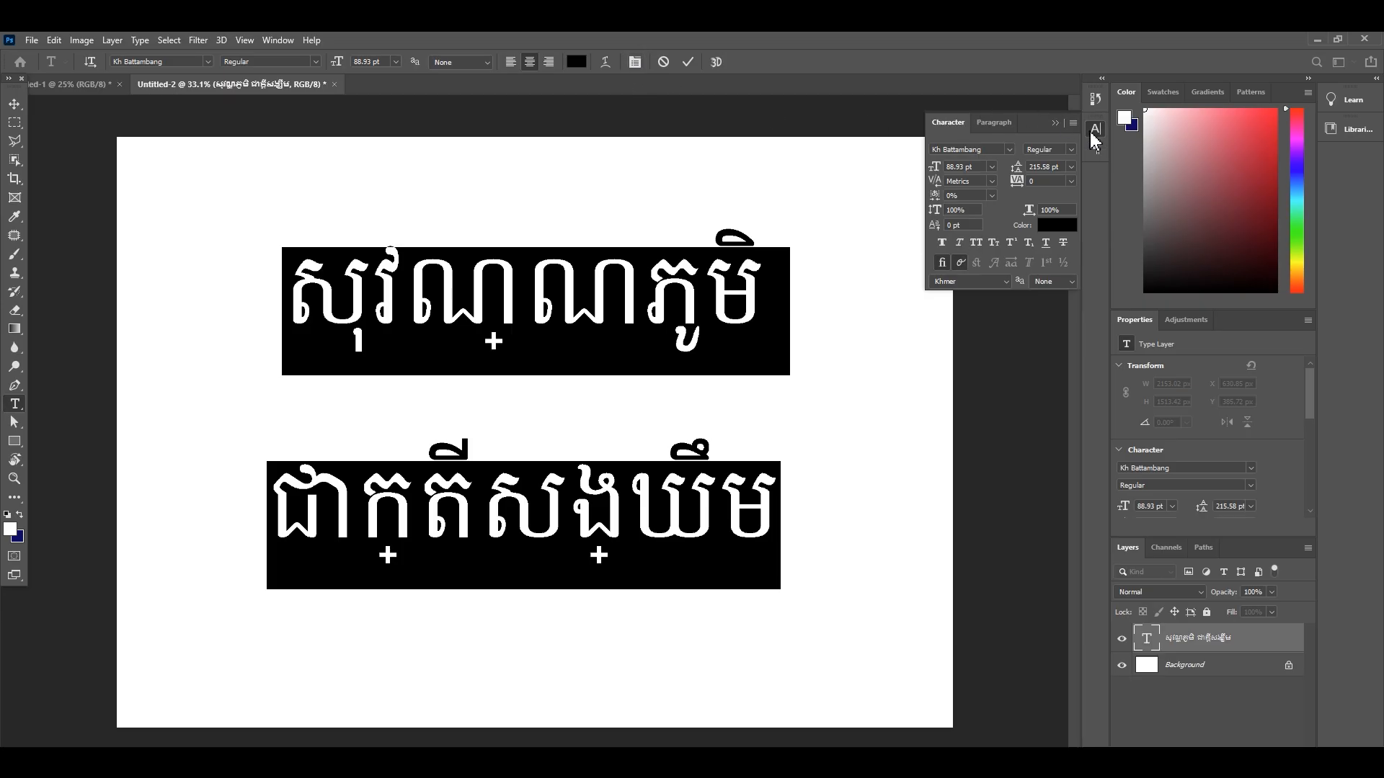
{"action": "left_click", "coordinate": [636, 62]}
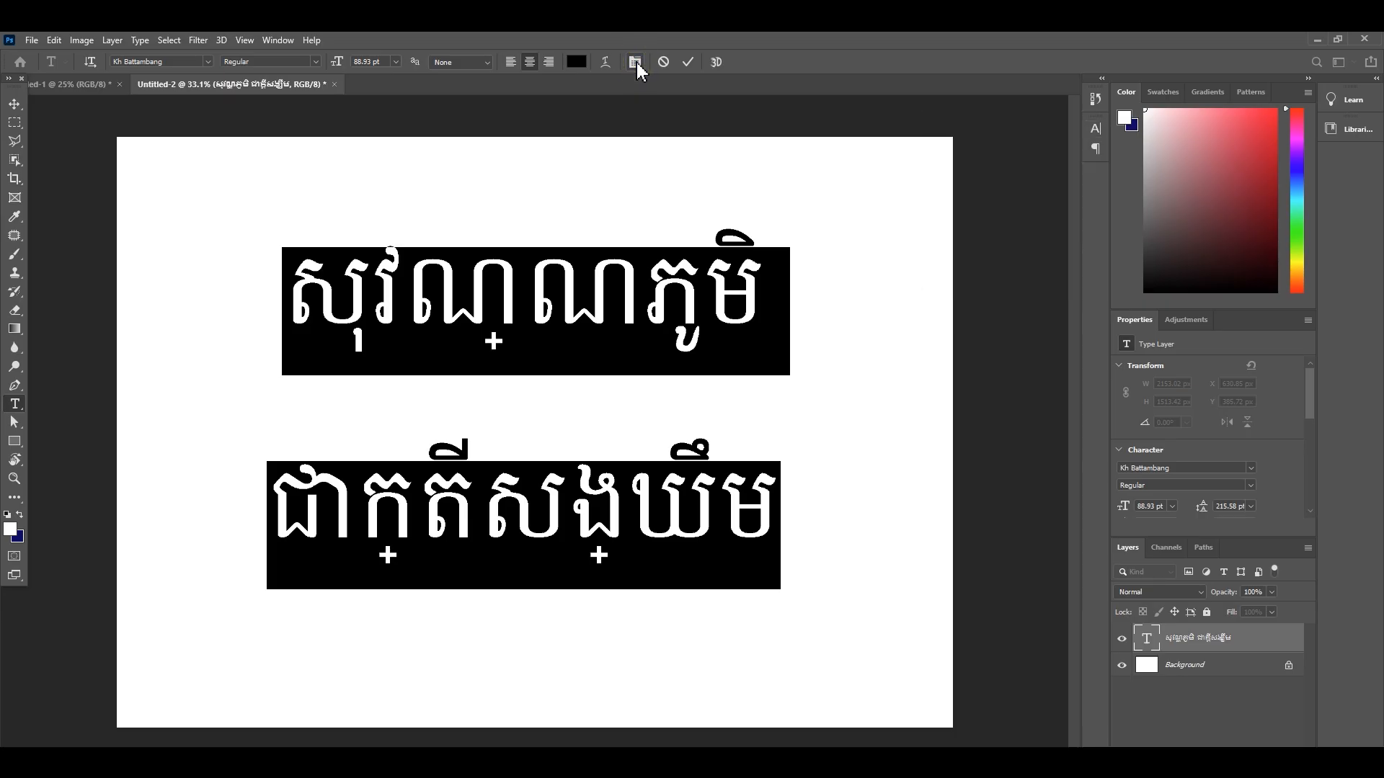
{"action": "left_click", "coordinate": [636, 62]}
{"action": "left_click", "coordinate": [636, 63]}
{"action": "left_click", "coordinate": [636, 63]}
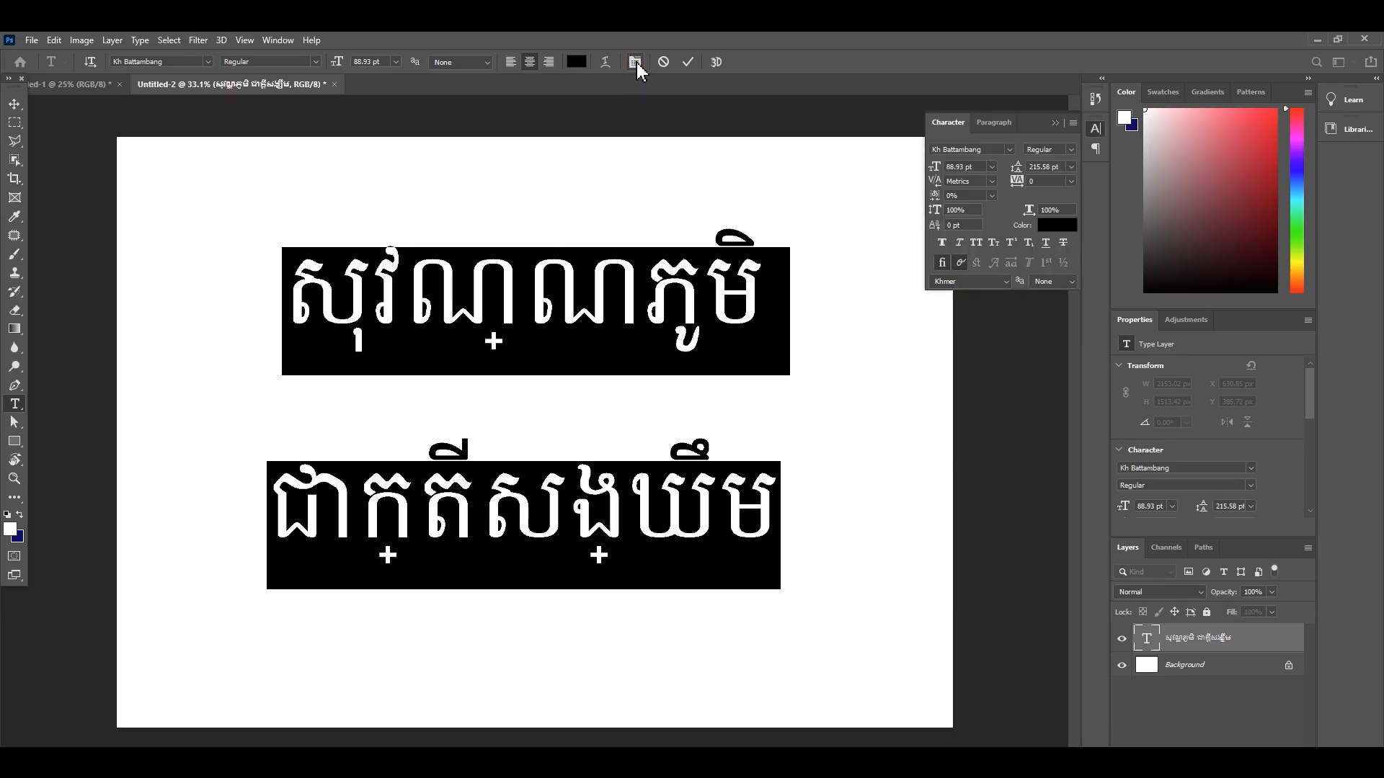
{"action": "left_click", "coordinate": [636, 63]}
{"action": "left_click", "coordinate": [636, 62]}
Apply World-Ready Layout to the selected paragraphs and commit the text edit
{"action": "left_click", "coordinate": [999, 128]}
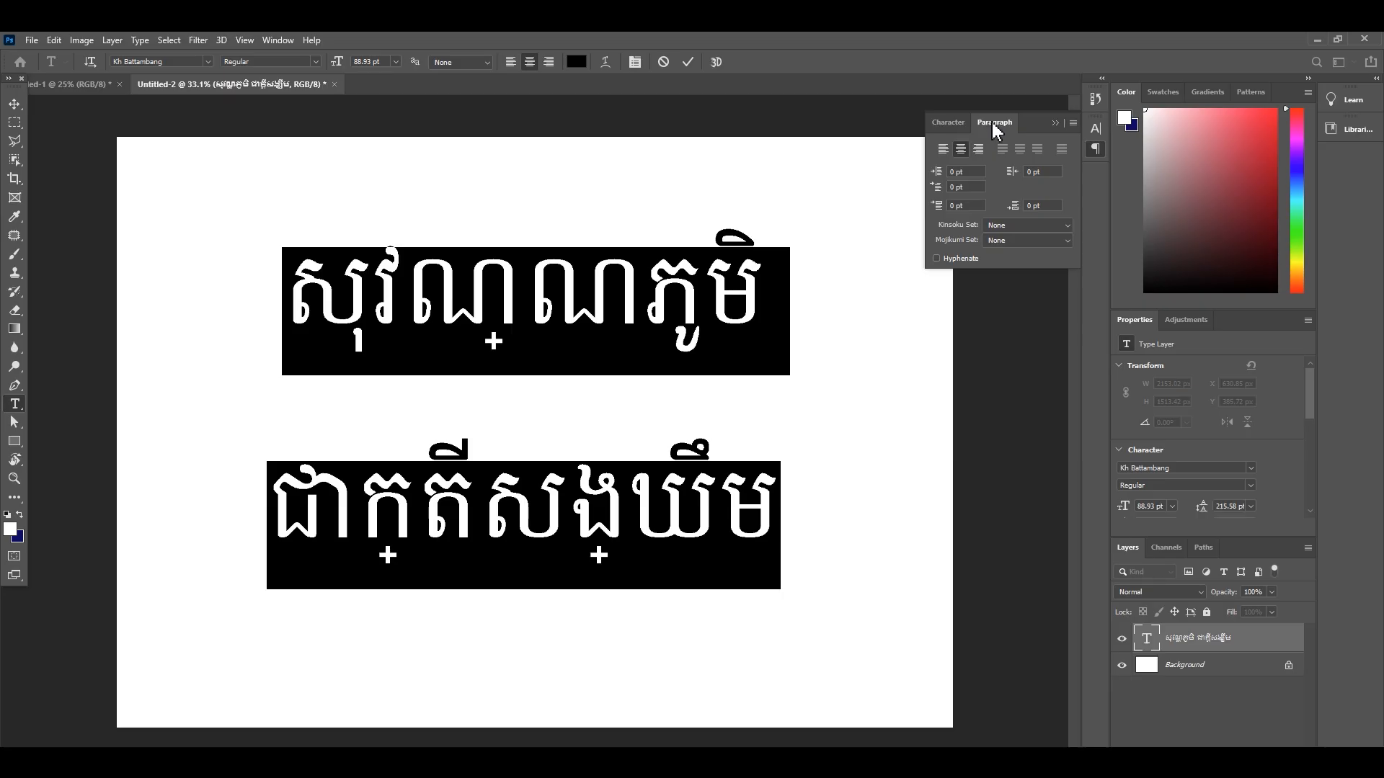
{"action": "left_click", "coordinate": [1074, 125]}
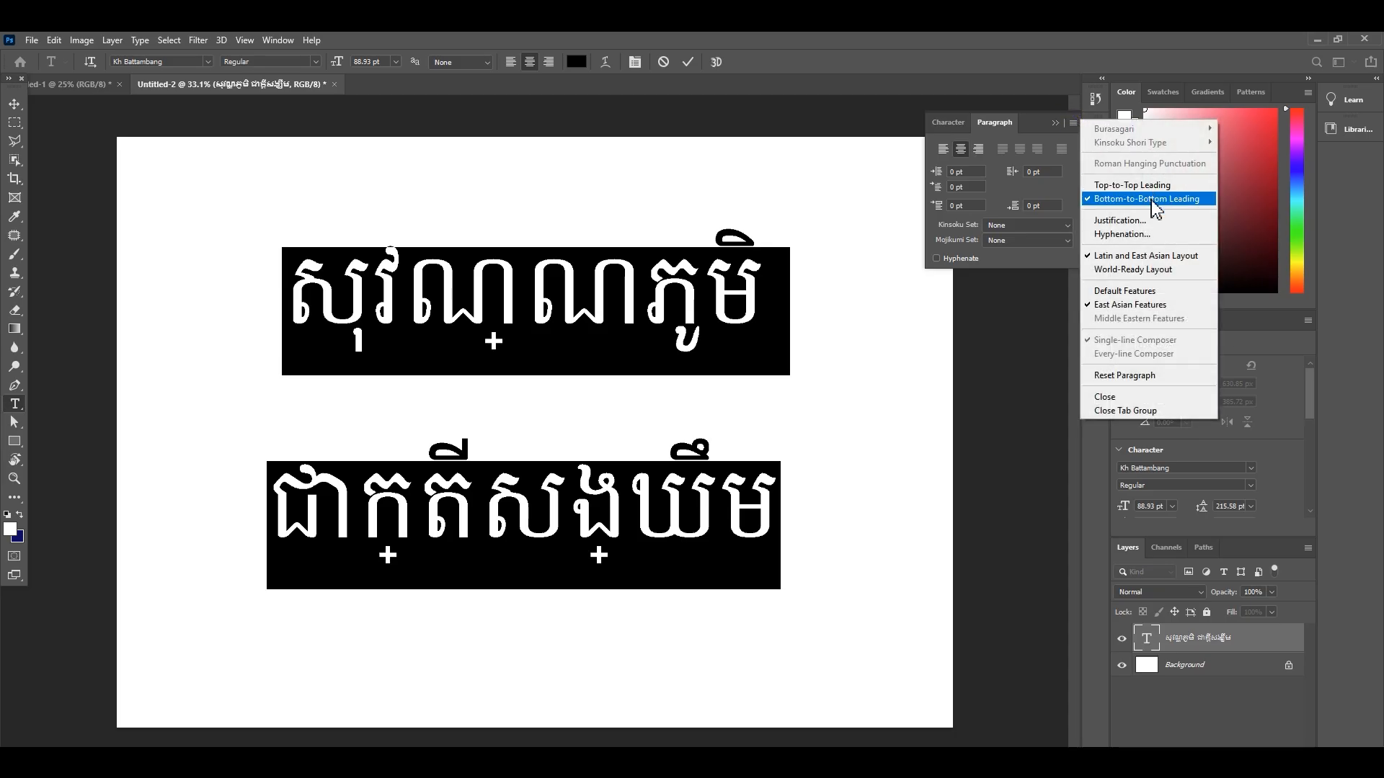
{"action": "left_click", "coordinate": [1127, 277]}
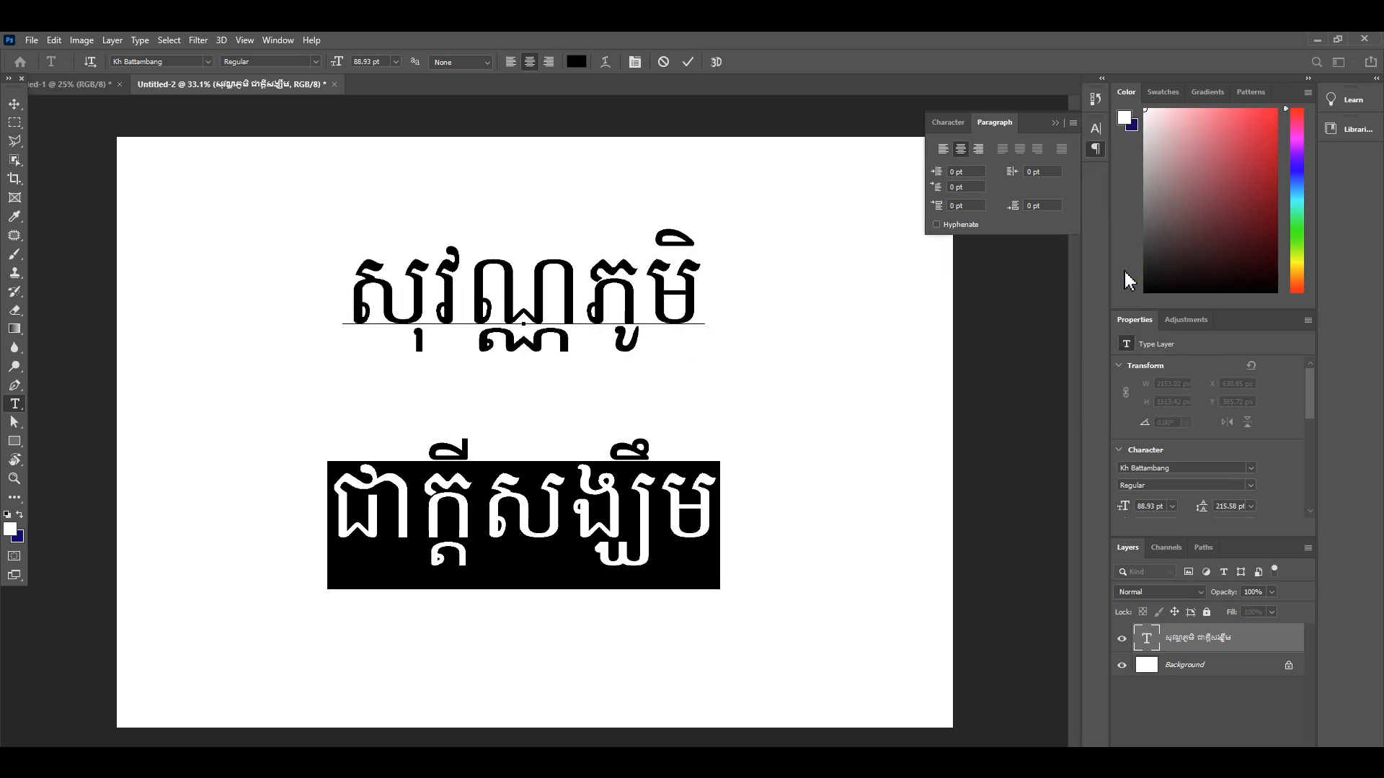
{"action": "left_click", "coordinate": [687, 62]}
{"action": "key", "text": "v"}
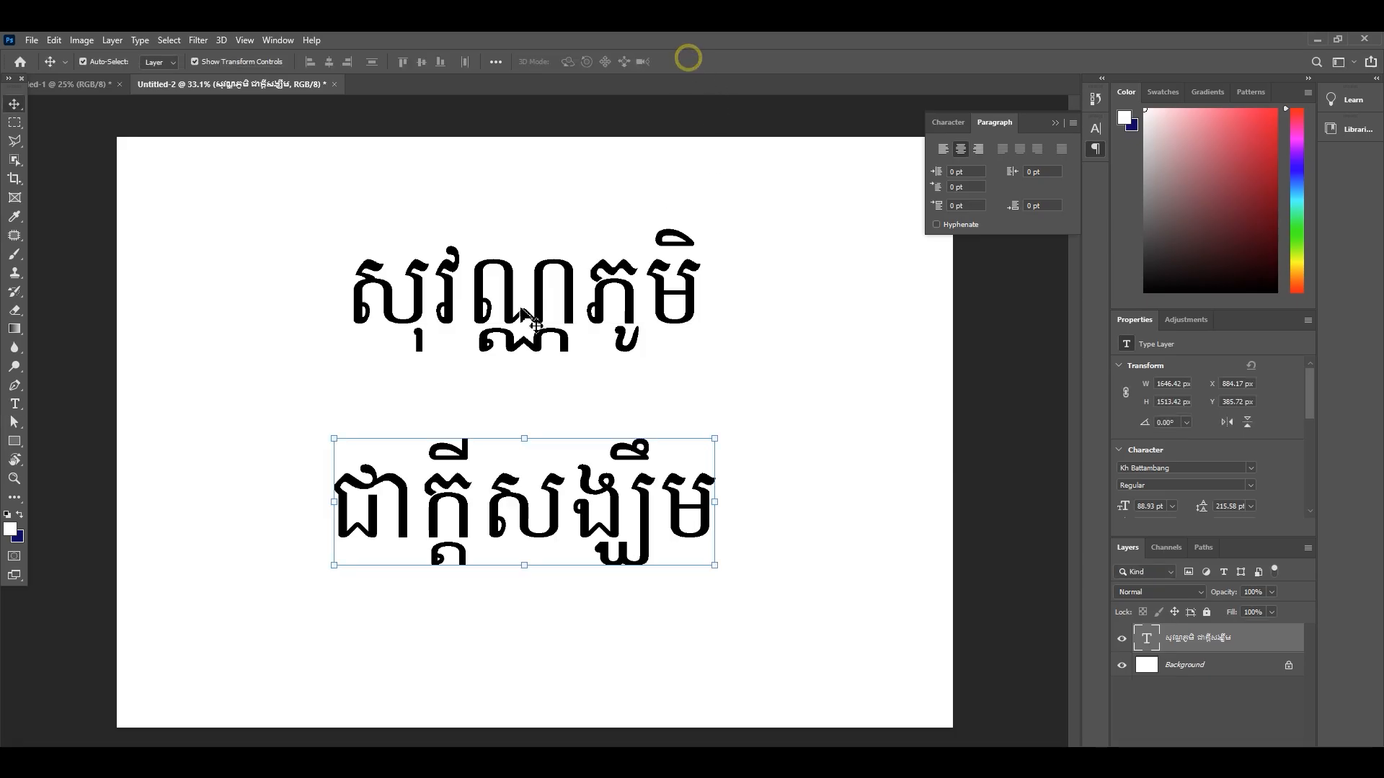
Browse the Khmer fonts for the text, set it to Khmer Kampongtrach, commit the edit and hide the character settings
{"action": "double_click", "coordinate": [555, 317]}
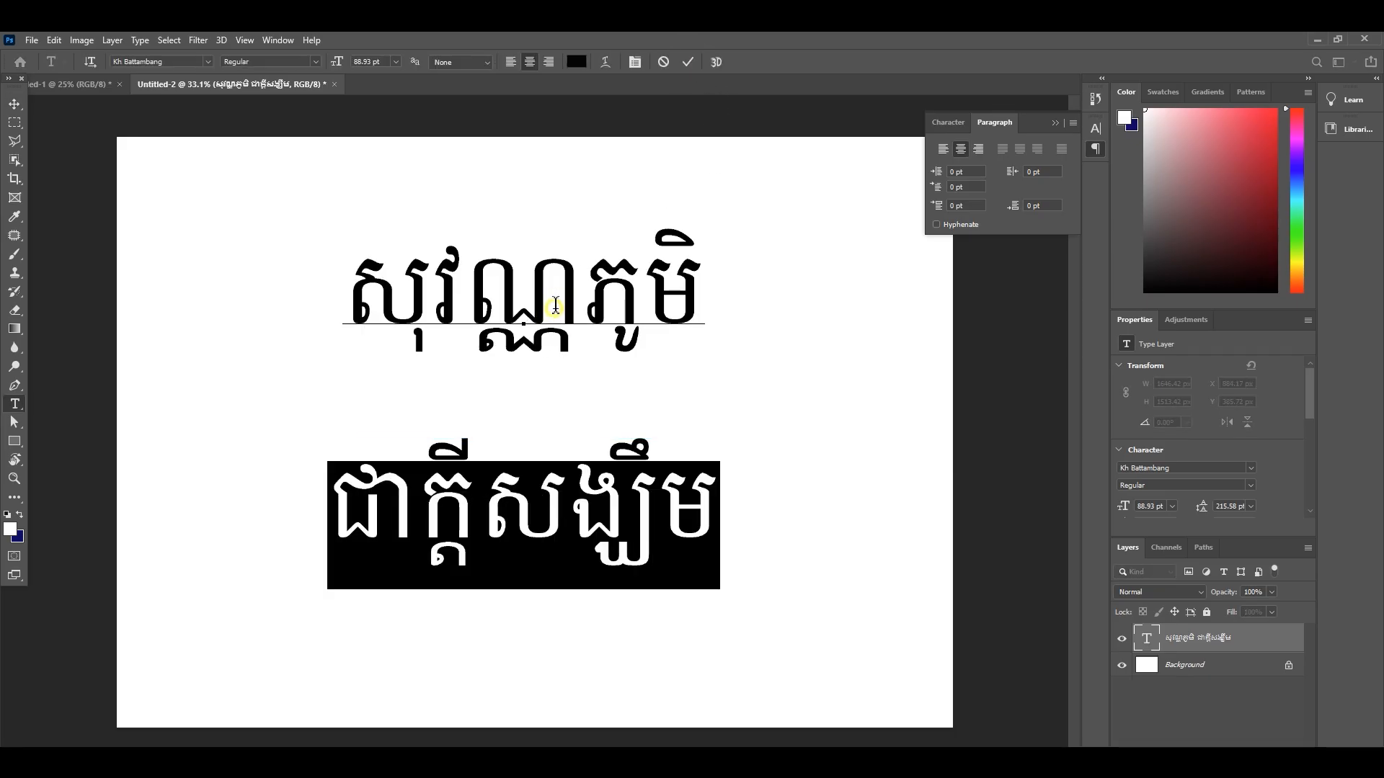
{"action": "left_click", "coordinate": [555, 321]}
{"action": "double_click", "coordinate": [553, 321]}
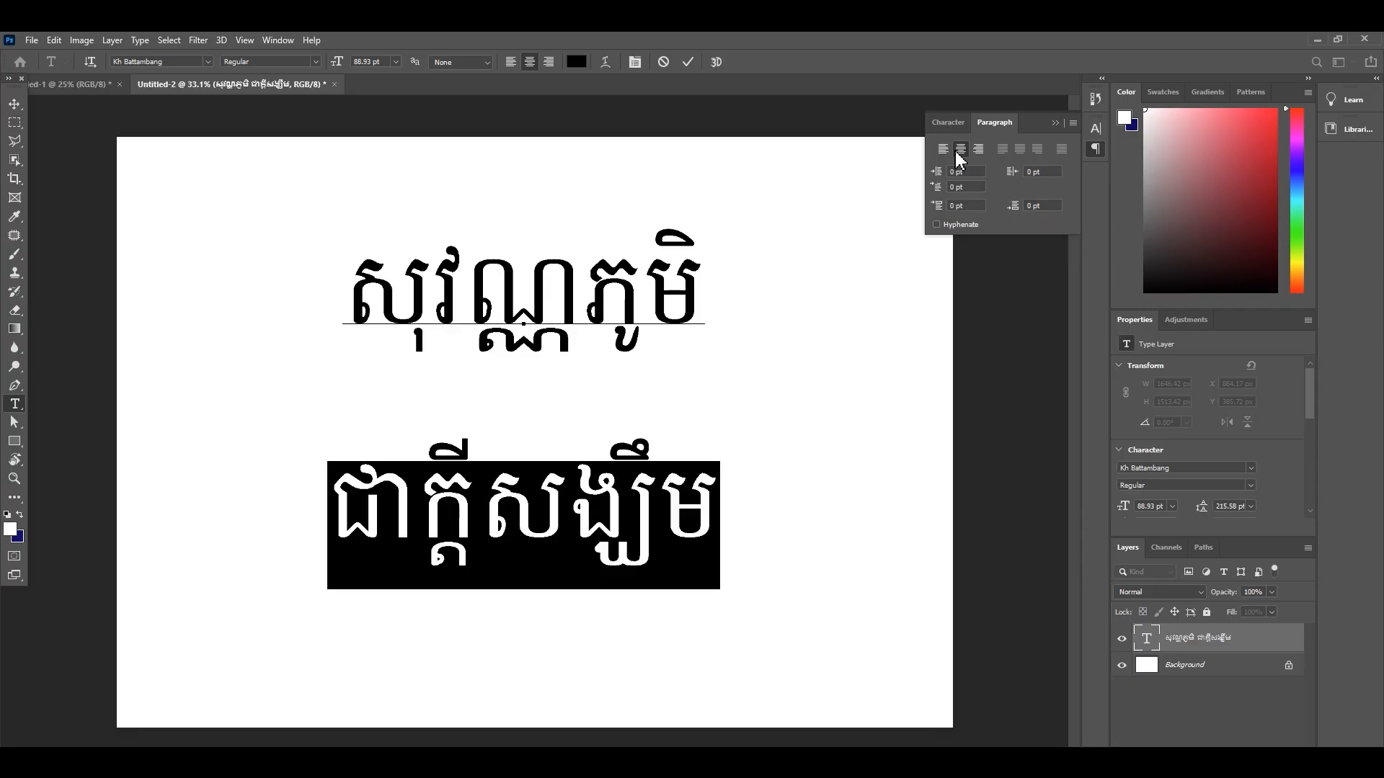
{"action": "left_click", "coordinate": [948, 122]}
{"action": "left_click", "coordinate": [1009, 150]}
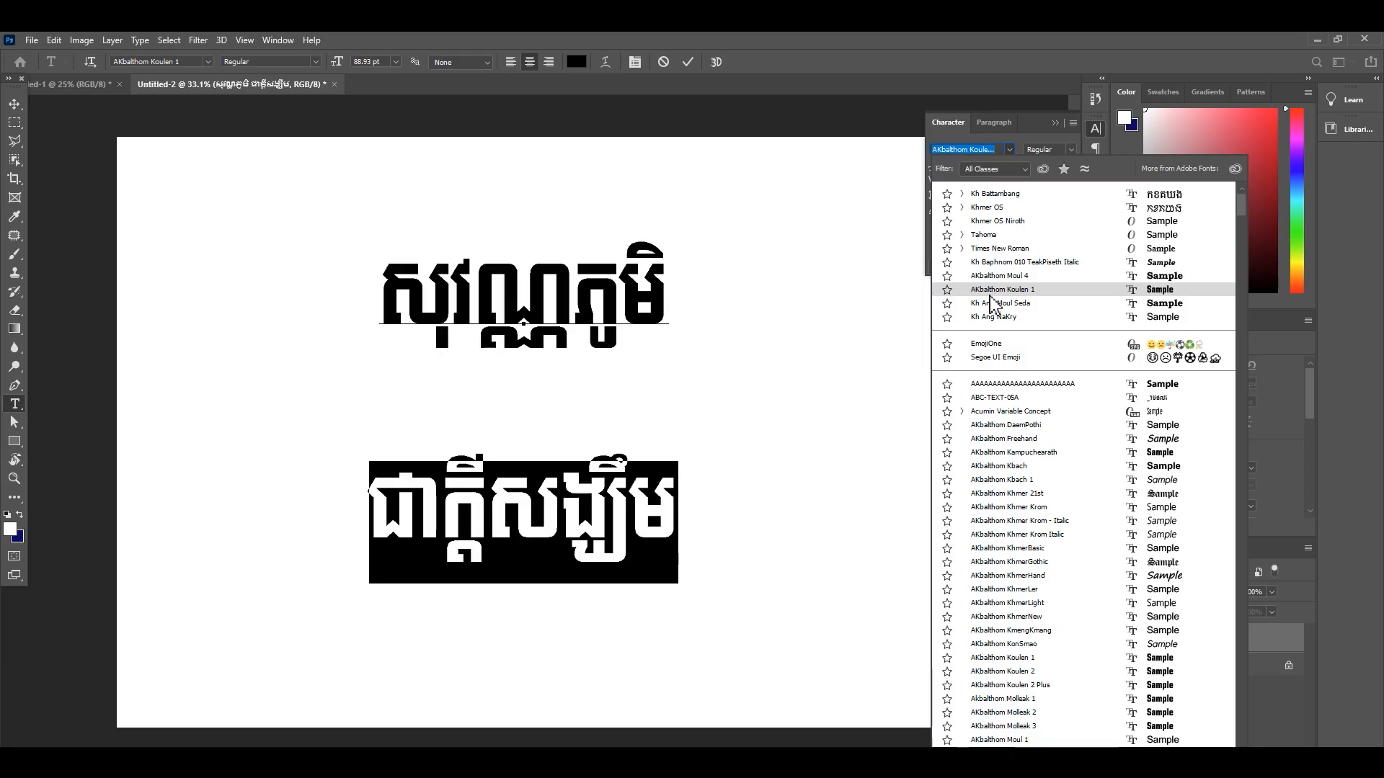
{"action": "scroll", "coordinate": [977, 426], "scroll_direction": "down", "scroll_amount": 1}
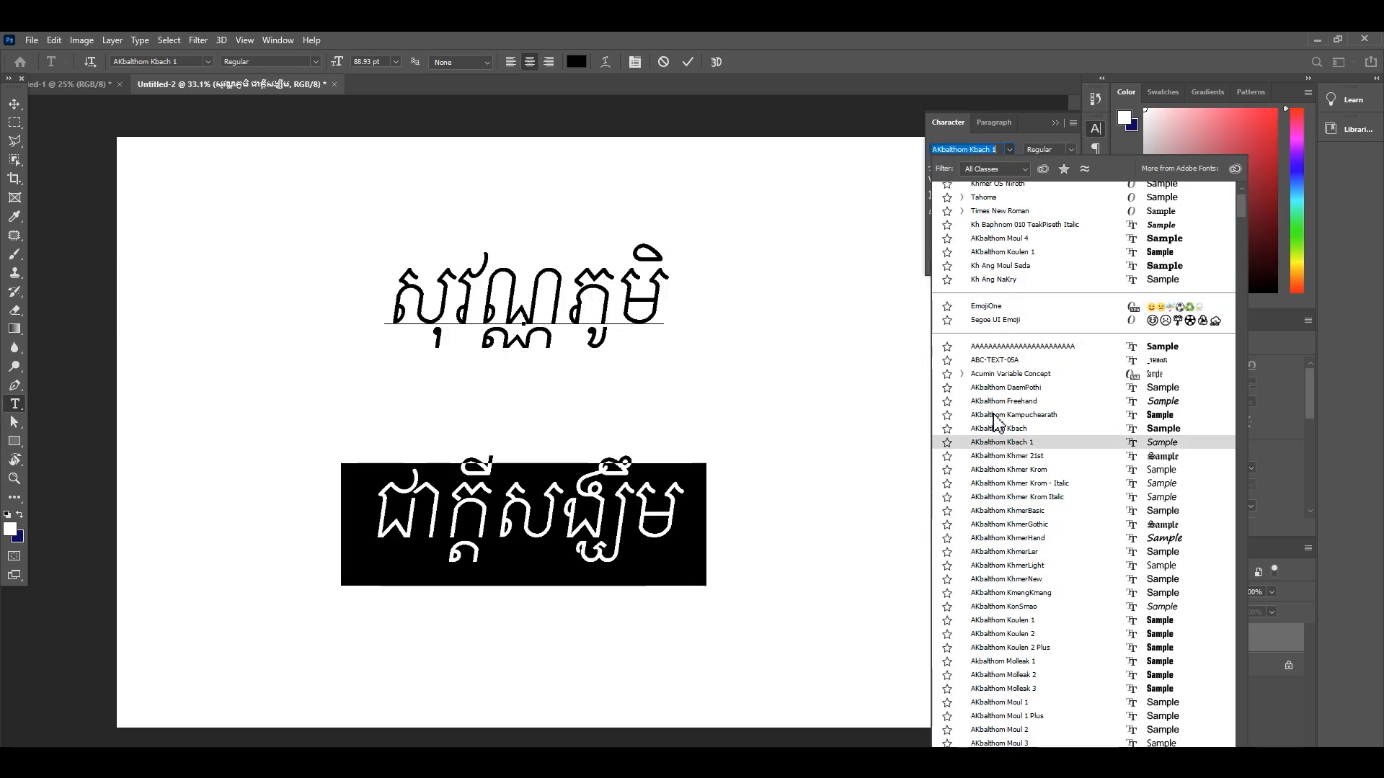
{"action": "scroll", "coordinate": [1012, 577], "scroll_direction": "down", "scroll_amount": 20}
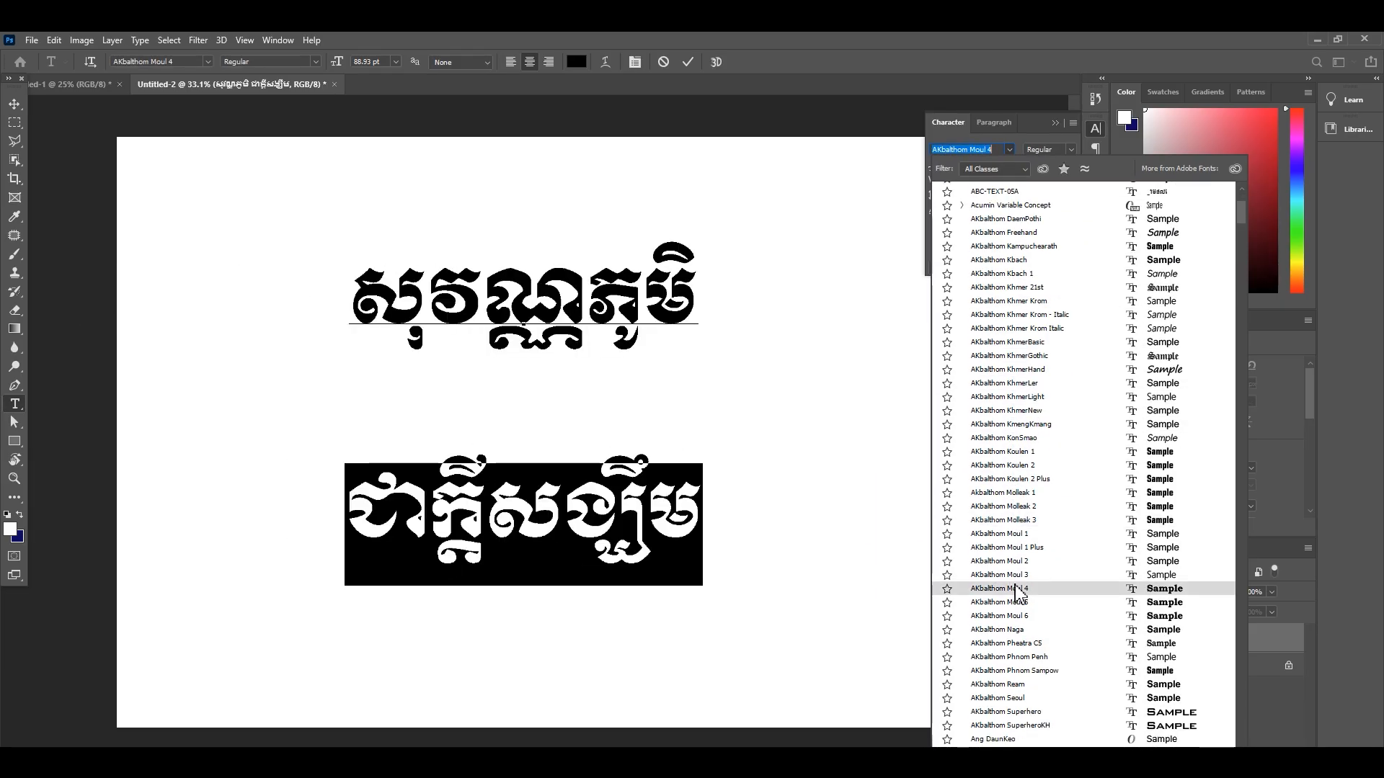
{"action": "scroll", "coordinate": [1013, 649], "scroll_direction": "down", "scroll_amount": 12}
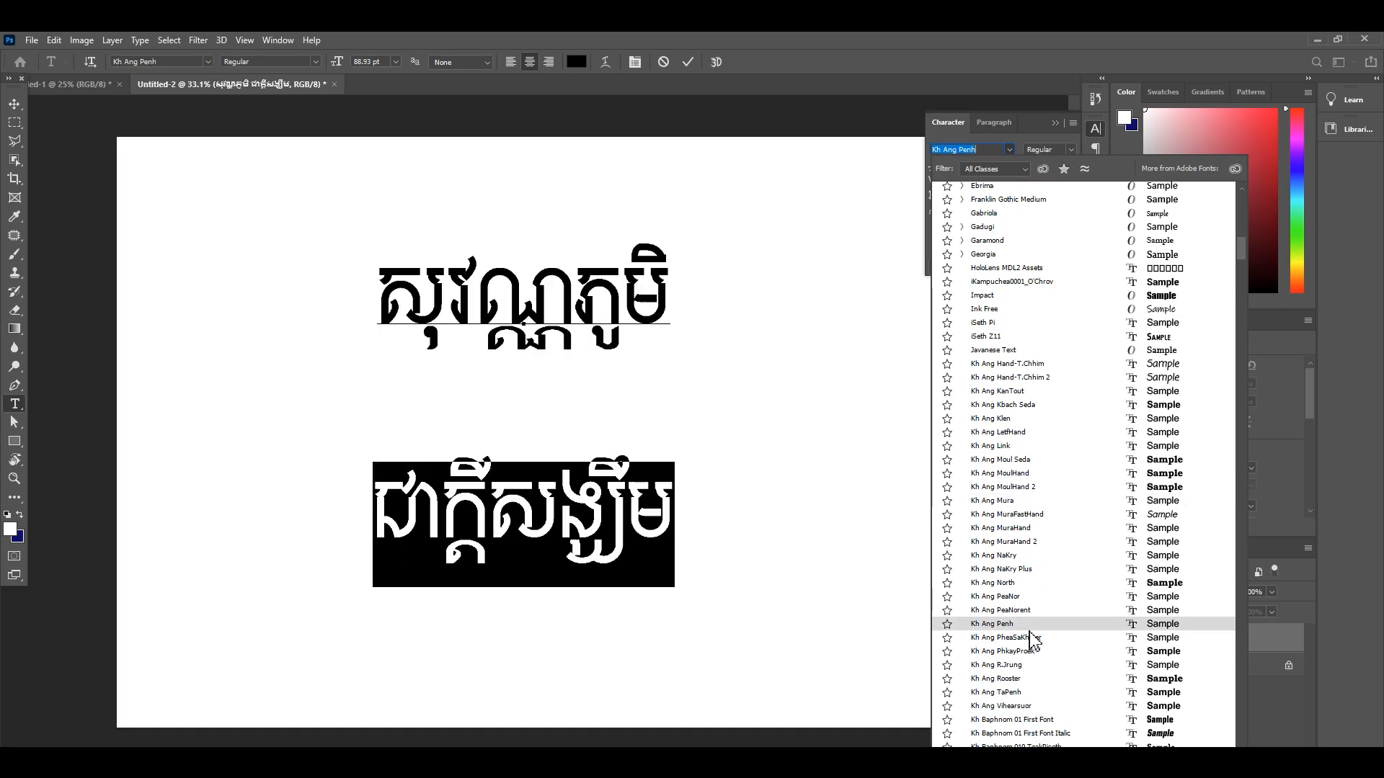
{"action": "scroll", "coordinate": [1016, 688], "scroll_direction": "down", "scroll_amount": 15}
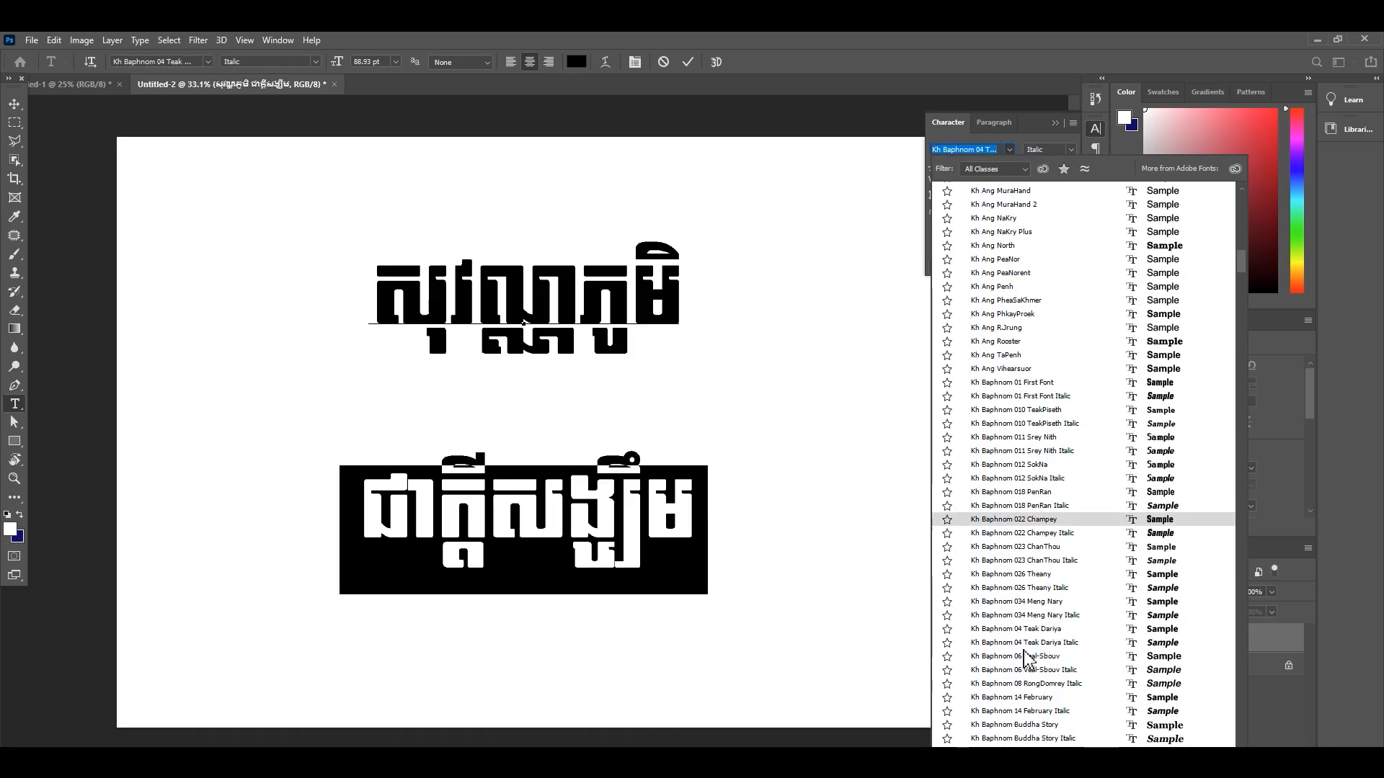
{"action": "scroll", "coordinate": [1016, 649], "scroll_direction": "down", "scroll_amount": 15}
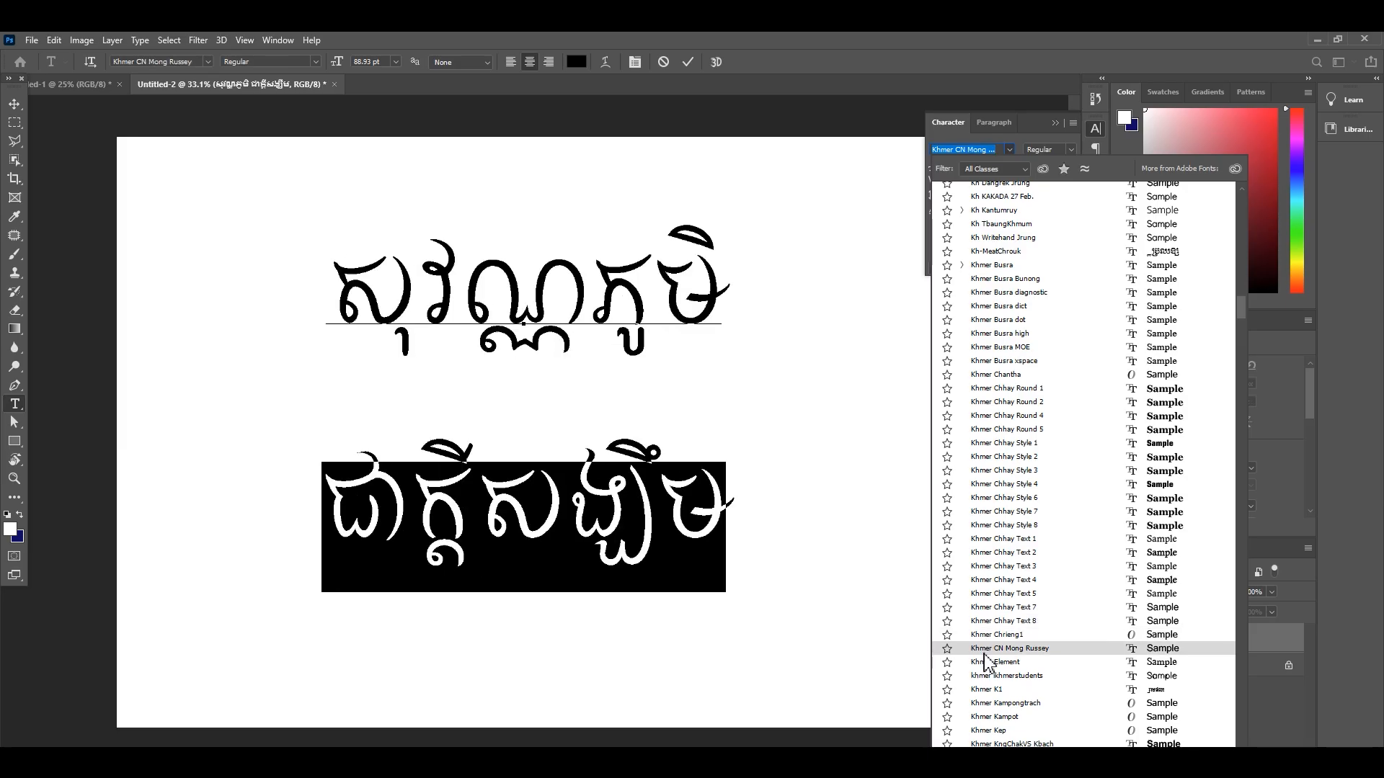
{"action": "scroll", "coordinate": [983, 659], "scroll_direction": "down", "scroll_amount": 2}
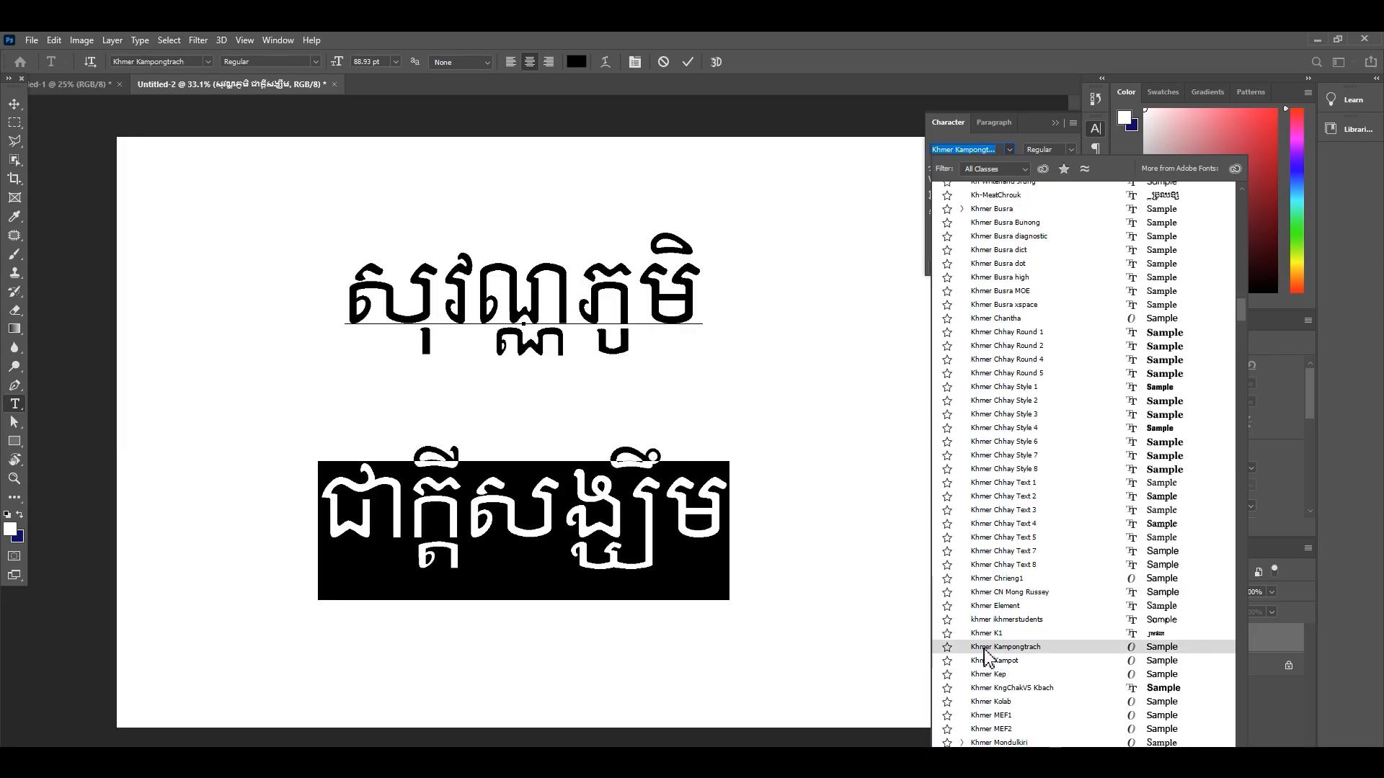
{"action": "left_click", "coordinate": [986, 653]}
{"action": "left_click", "coordinate": [688, 61]}
{"action": "key", "text": "v"}
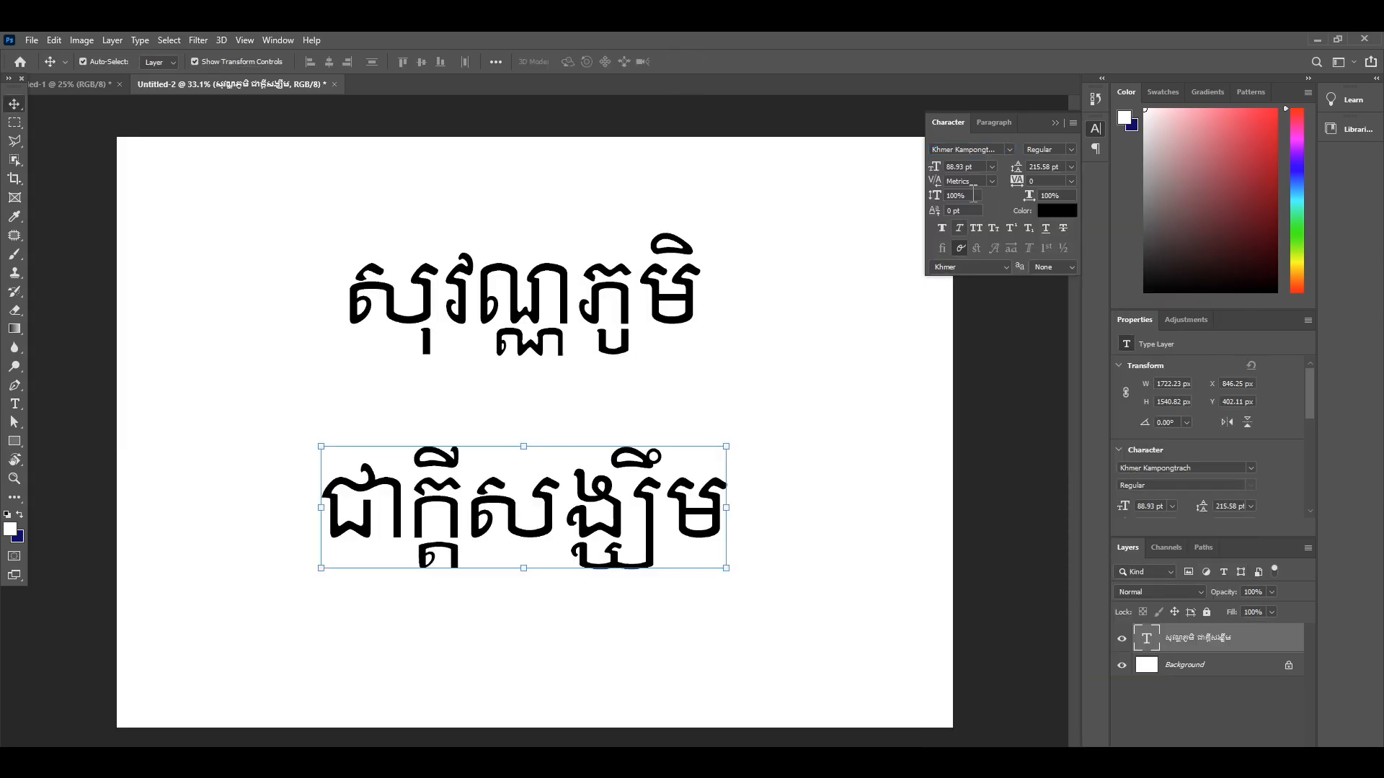
{"action": "left_click", "coordinate": [1053, 124]}
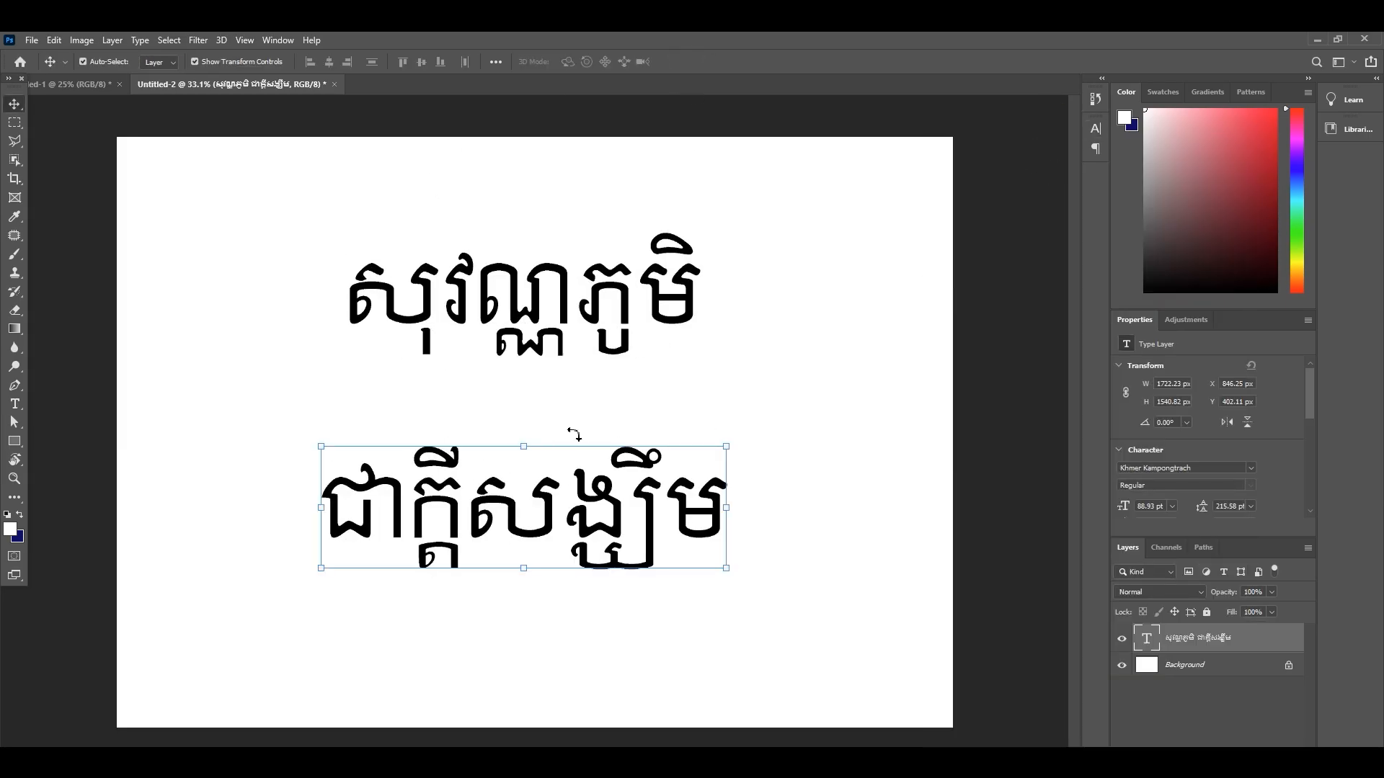